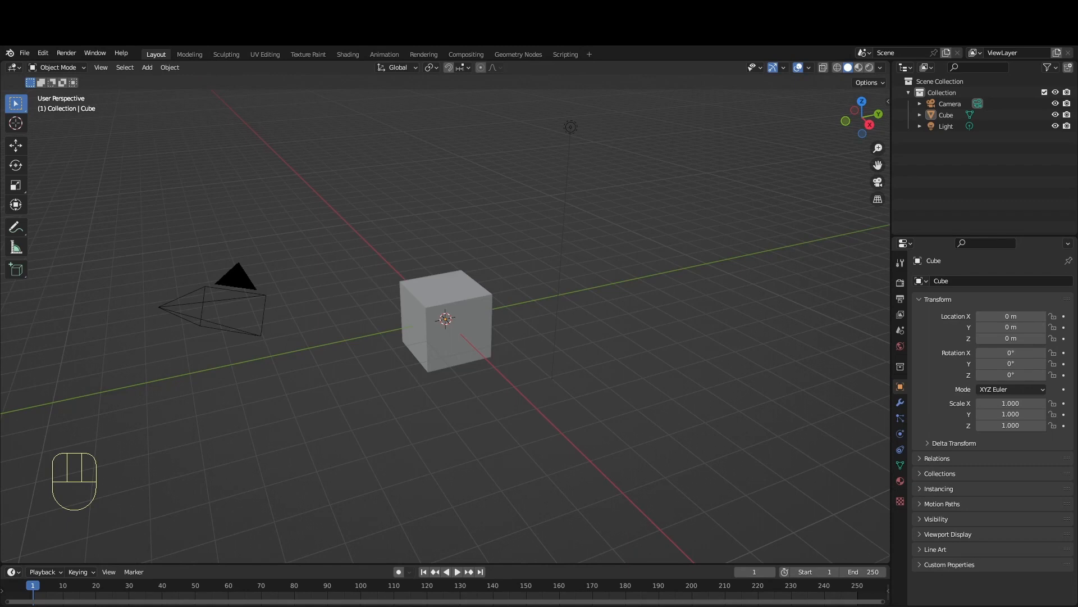
Step: Enable backface culling, shadow and cavity in the viewport shading options
{"action": "left_click", "coordinate": [879, 68]}
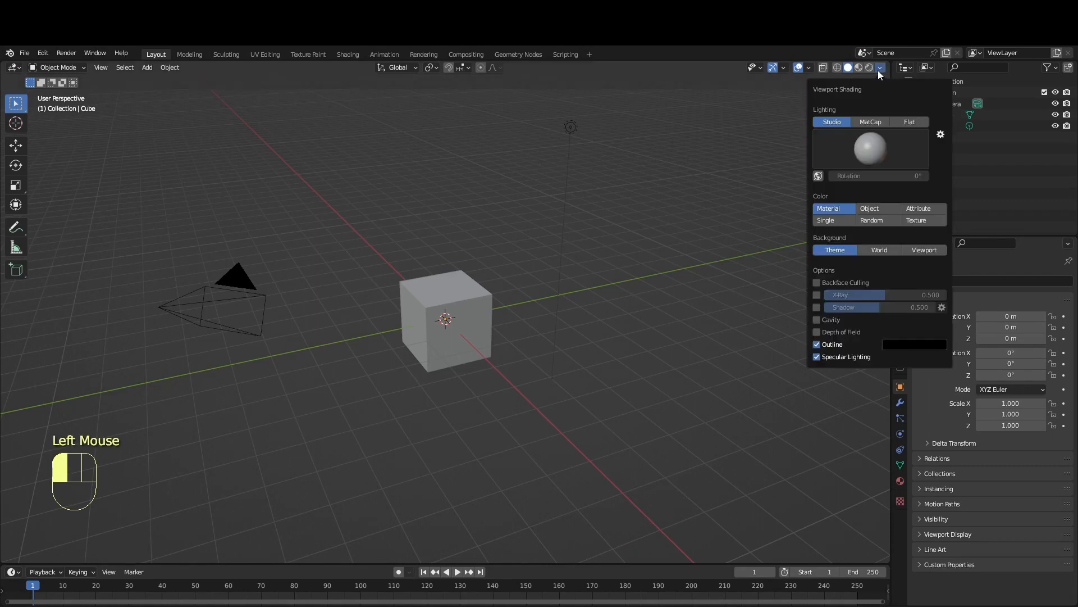
{"action": "left_click", "coordinate": [817, 282]}
{"action": "left_click", "coordinate": [816, 307]}
{"action": "left_click", "coordinate": [818, 320]}
Step: Set the cavity type to Both, adjust its world-space and screen-space ridge and valley strengths, and enable depth of field
{"action": "left_click", "coordinate": [930, 320]}
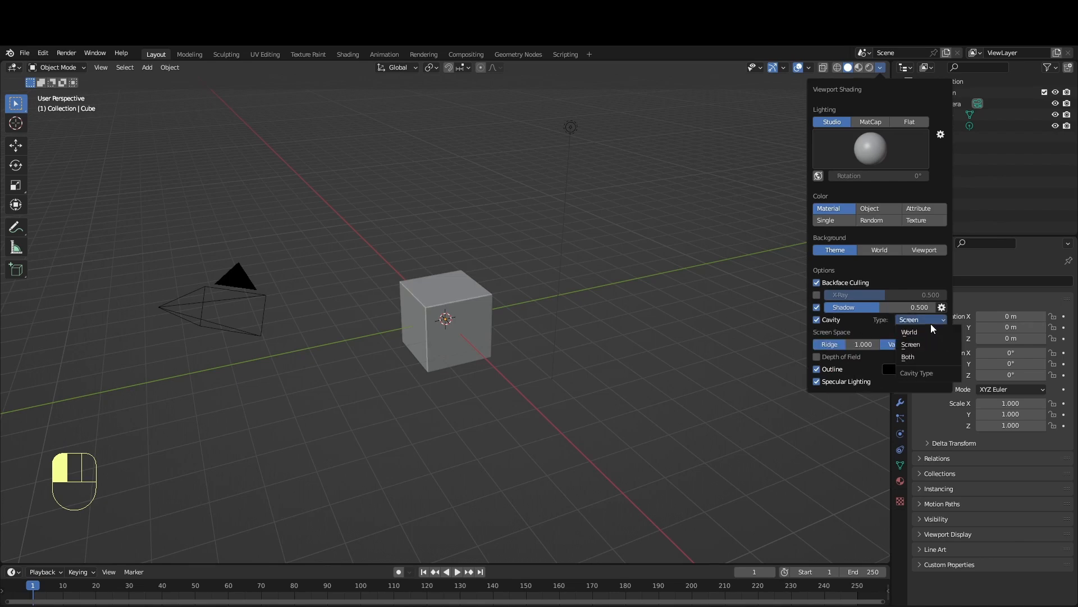
{"action": "left_click", "coordinate": [925, 357]}
{"action": "left_click_drag", "start_coordinate": [847, 345], "coordinate": [934, 346]}
{"action": "left_click_drag", "start_coordinate": [846, 371], "coordinate": [943, 370]}
{"action": "left_click", "coordinate": [816, 382]}
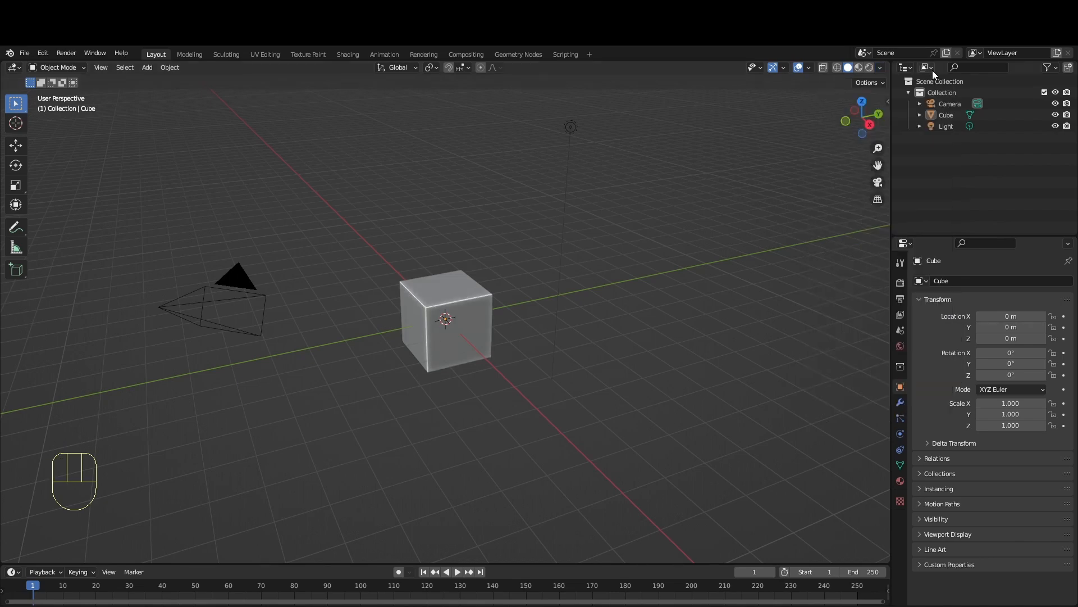
Step: Delete the default camera, cube and light from the scene
{"action": "key", "text": "a"}
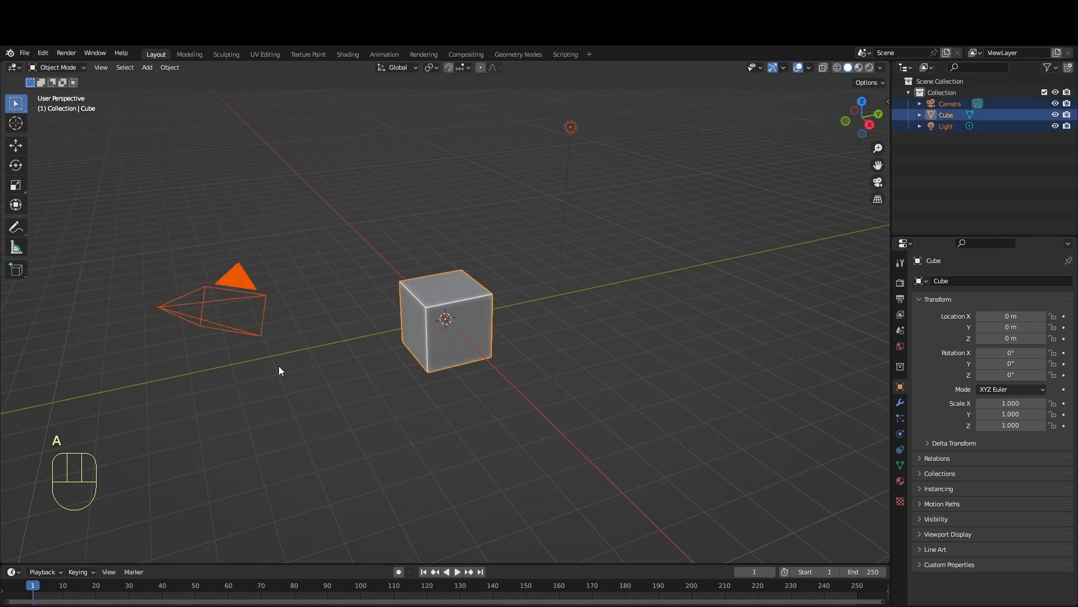
{"action": "key", "text": "x"}
{"action": "left_click", "coordinate": [279, 366]}
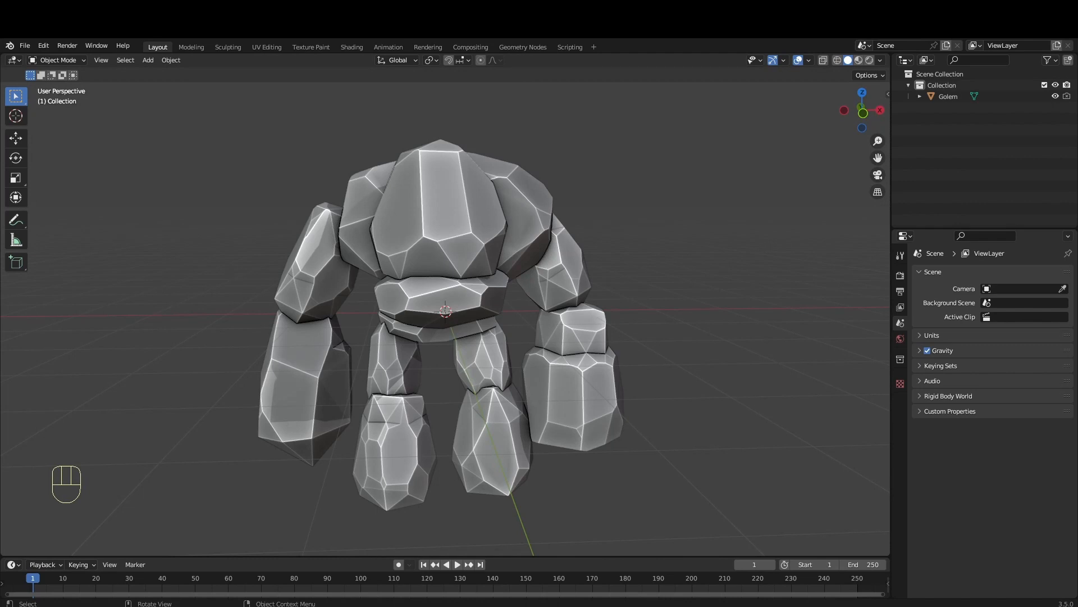
Step: Search the add-ons in the preferences for "cell", make sure Object: Cell Fracture is enabled, and clear the search
{"action": "middle_click_drag", "start_coordinate": [646, 248], "coordinate": [149, 241]}
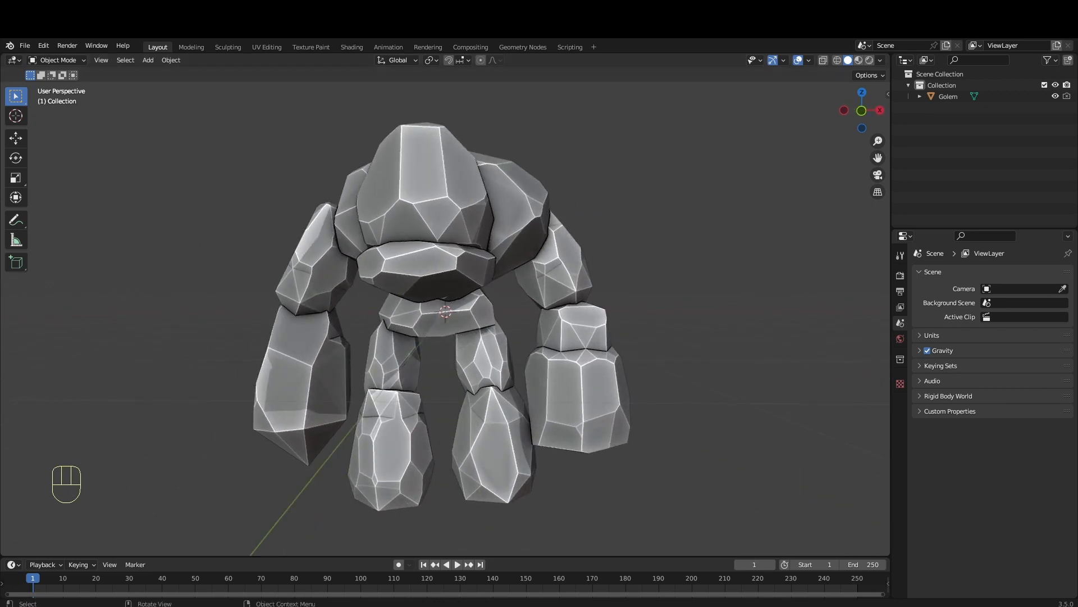
{"action": "left_click", "coordinate": [45, 46]}
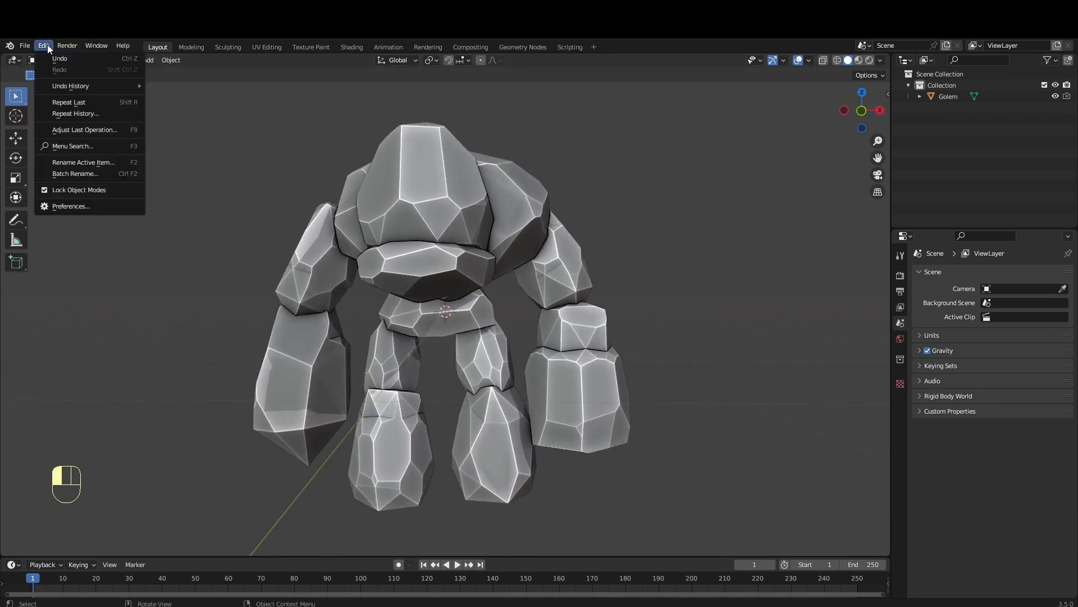
{"action": "left_click", "coordinate": [70, 207]}
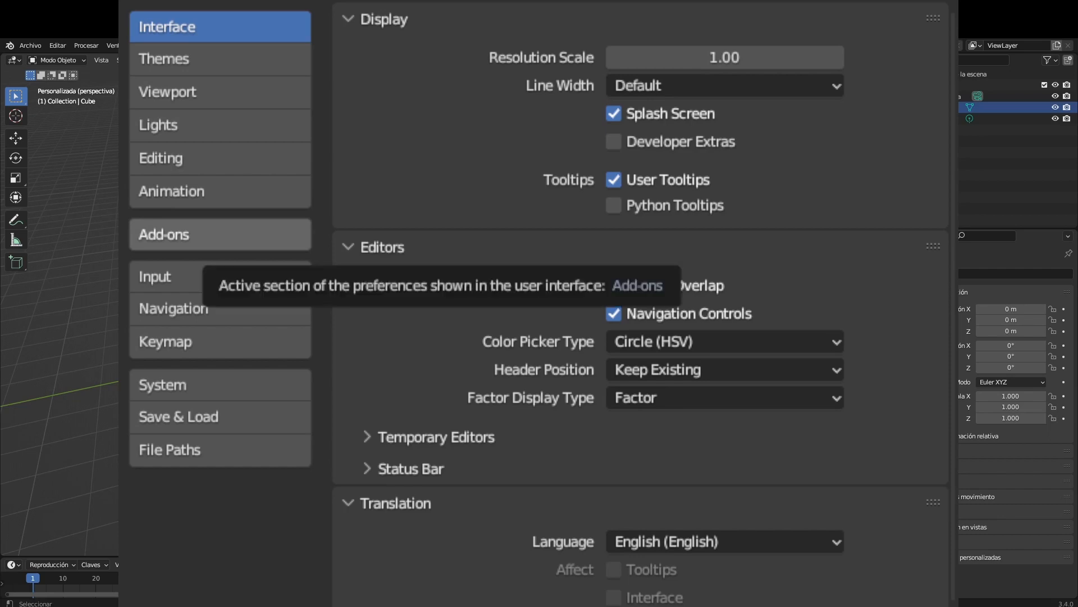
{"action": "left_click", "coordinate": [240, 231]}
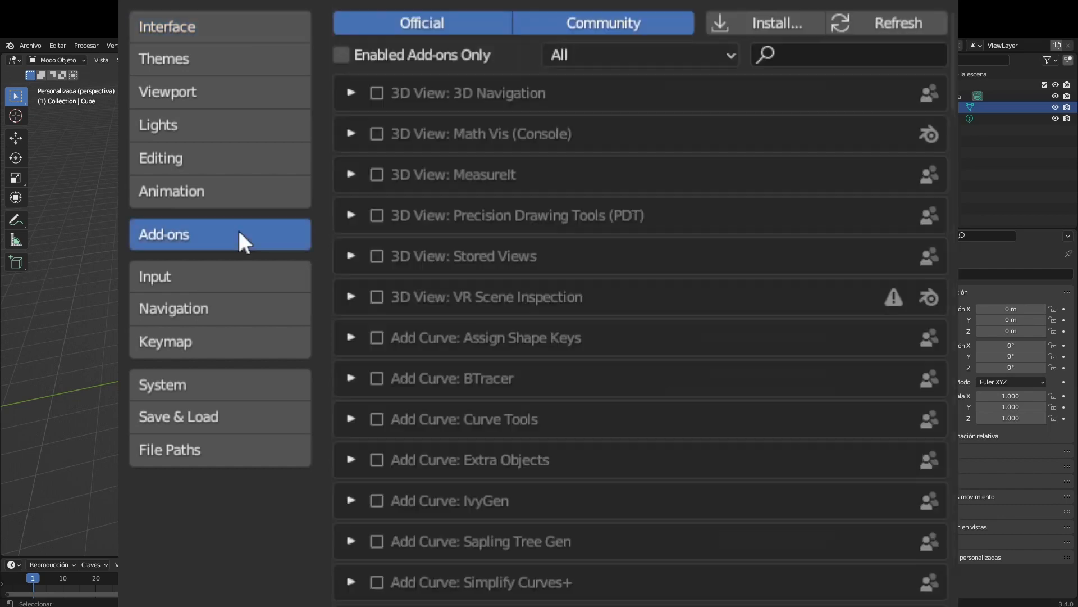
{"action": "left_click", "coordinate": [814, 53]}
{"action": "type", "text": "ce"}
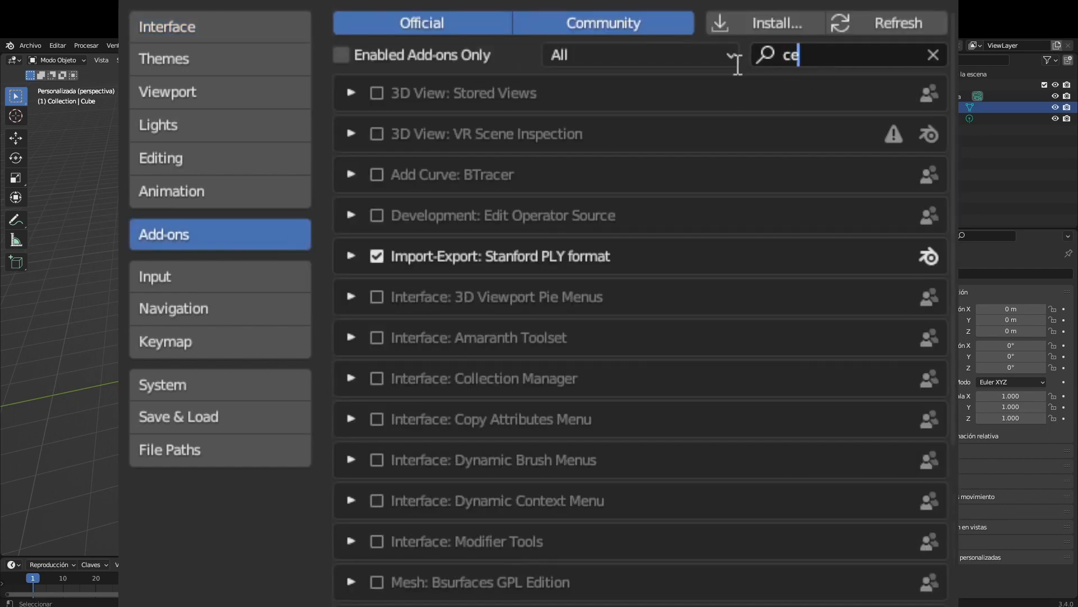
{"action": "type", "text": "ll"}
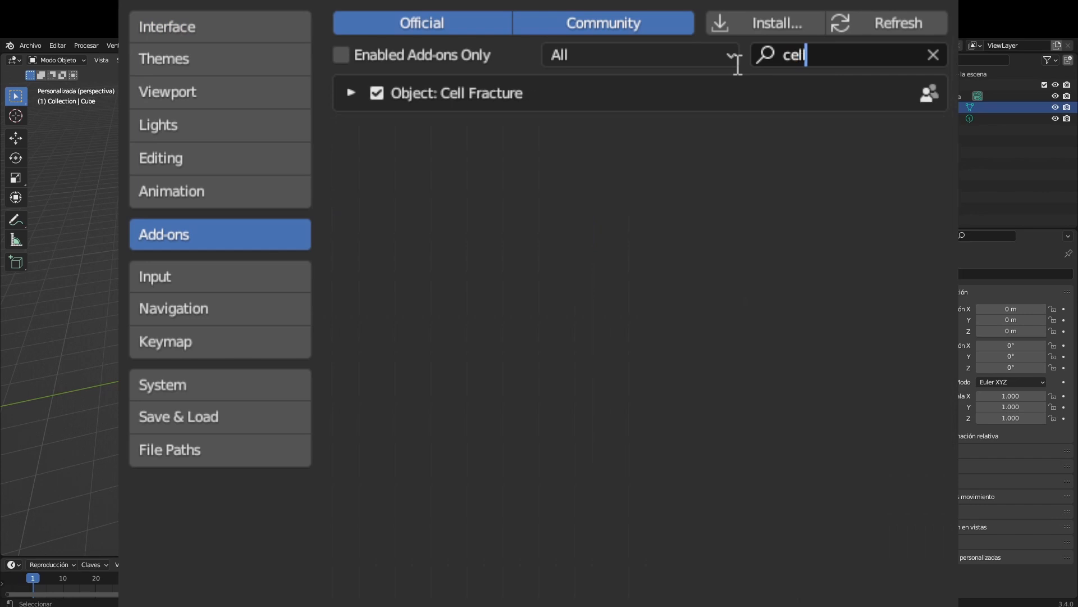
{"action": "left_click", "coordinate": [378, 89]}
{"action": "left_click", "coordinate": [378, 89]}
{"action": "left_click", "coordinate": [379, 90]}
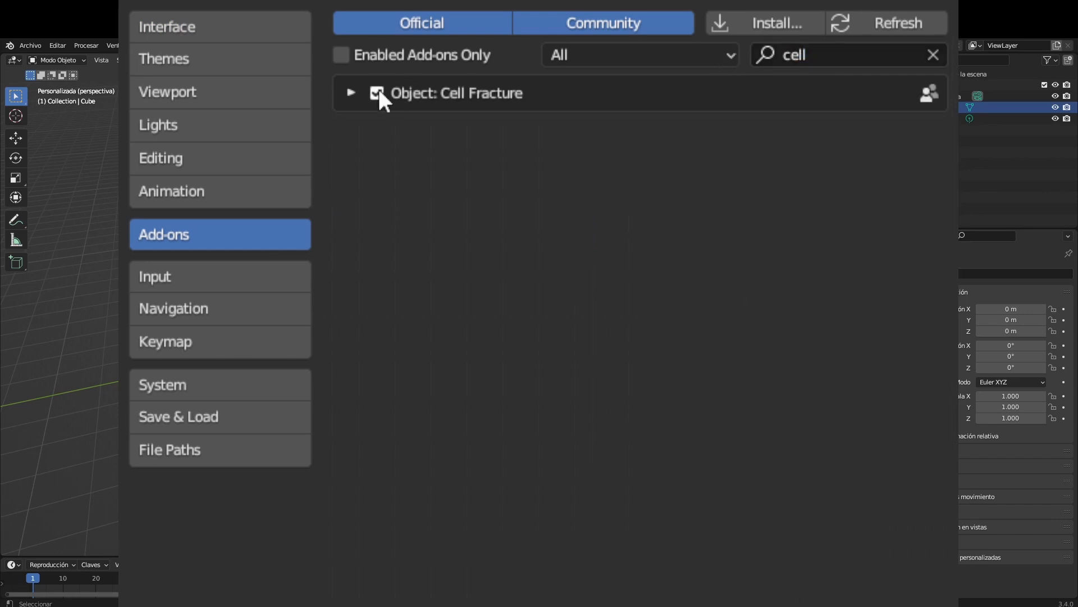
{"action": "left_click", "coordinate": [933, 55]}
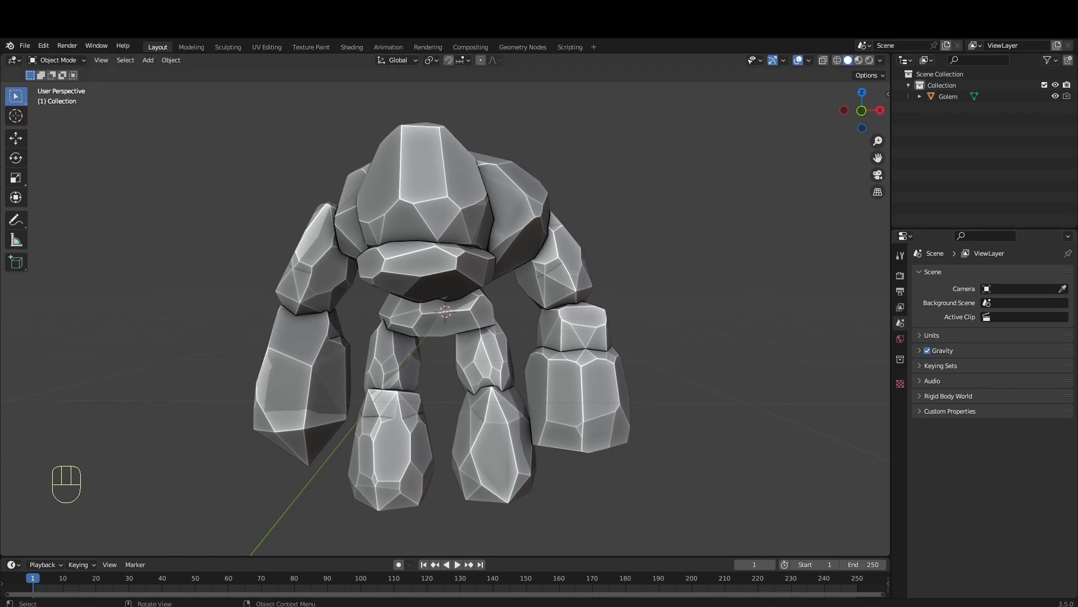
Step: Simplify the golem mesh with a Decimate modifier in Collapse mode at ratio 0.3129 and apply it
{"action": "left_click", "coordinate": [500, 227]}
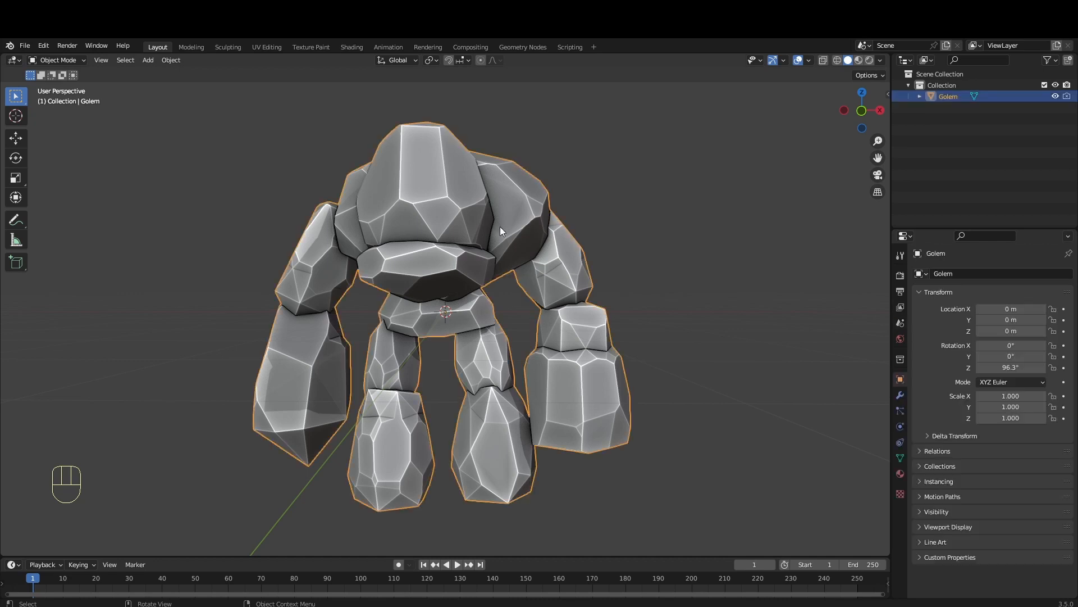
{"action": "left_click", "coordinate": [900, 396]}
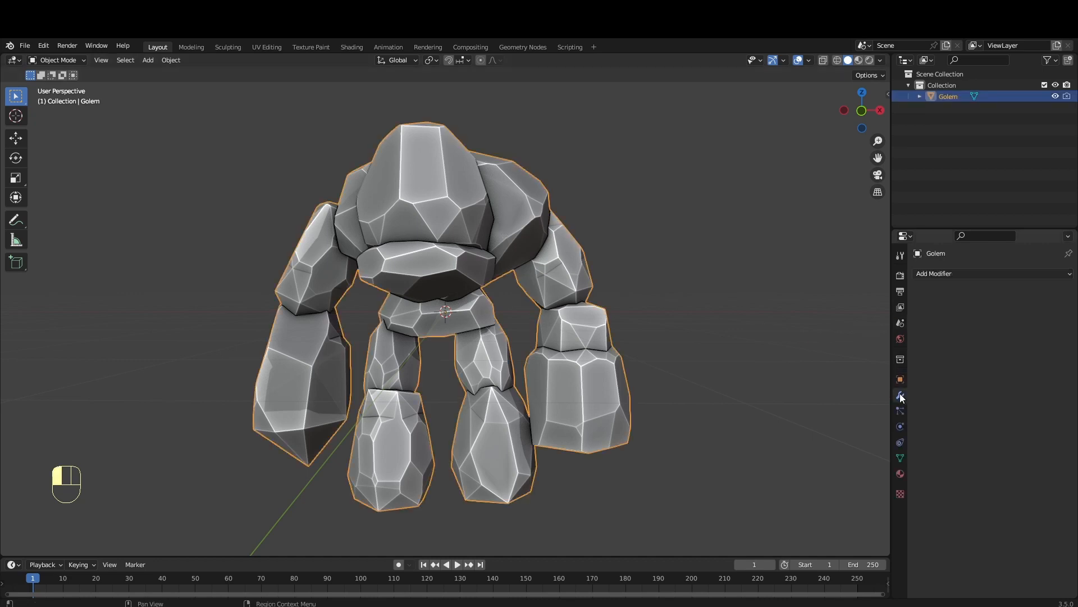
{"action": "left_click", "coordinate": [949, 274]}
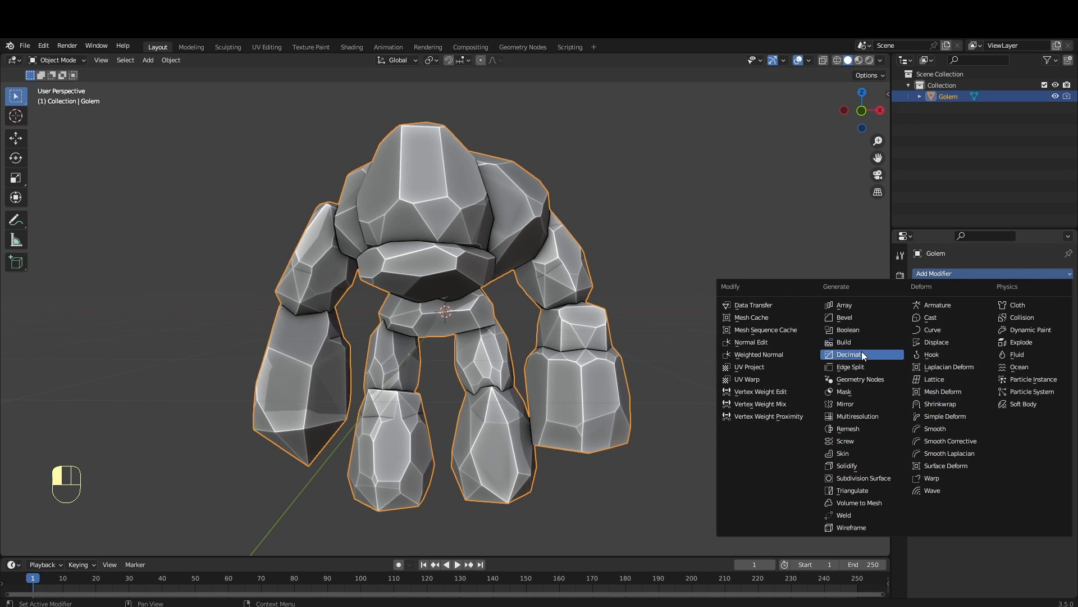
{"action": "left_click", "coordinate": [862, 352]}
{"action": "left_click_drag", "start_coordinate": [1026, 321], "coordinate": [968, 321]}
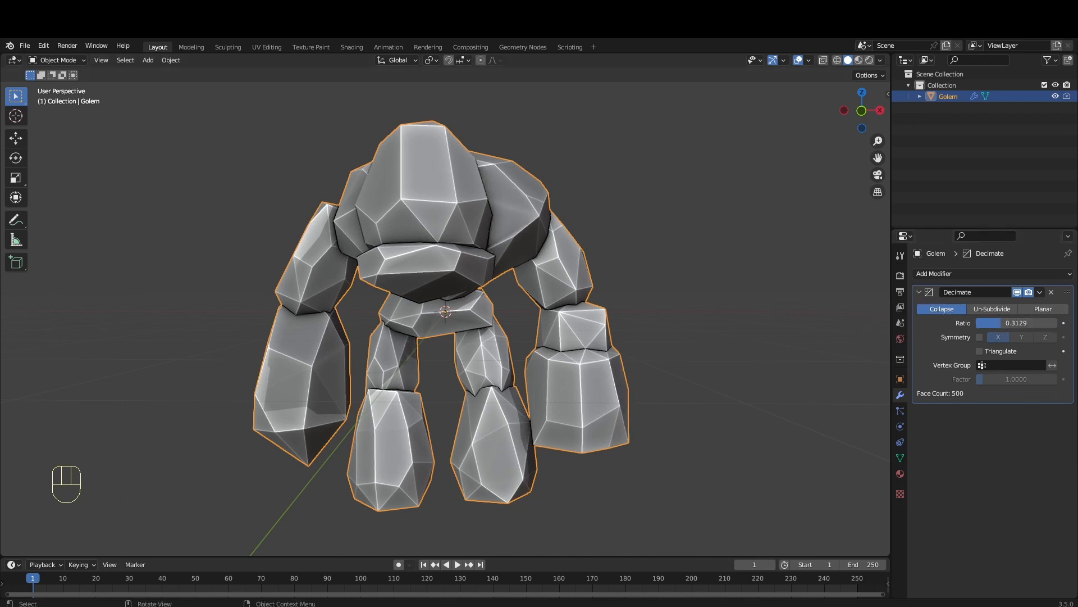
{"action": "left_click", "coordinate": [1039, 292]}
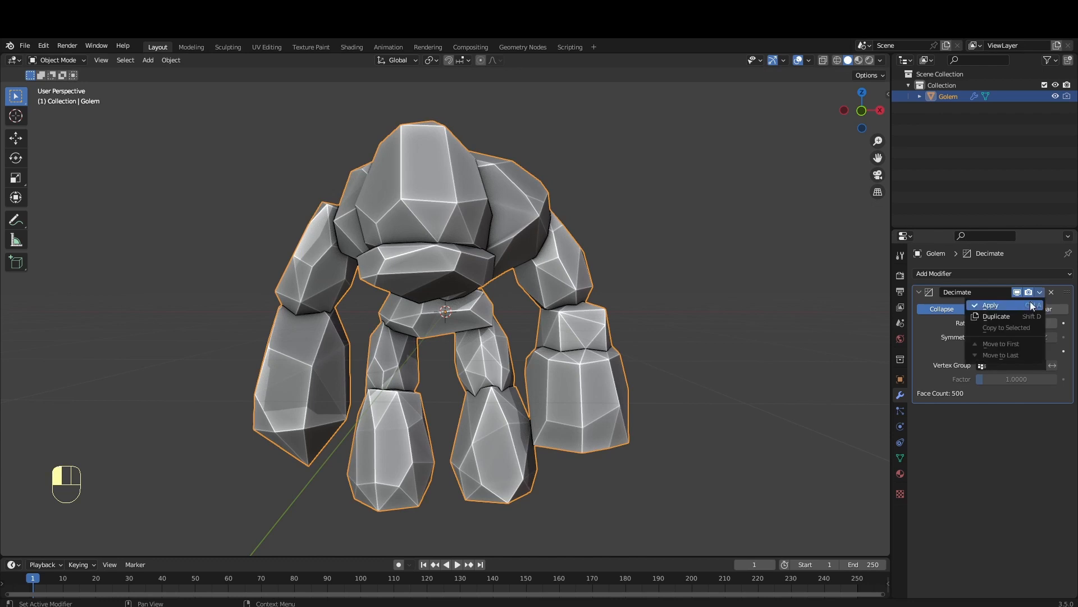
{"action": "left_click", "coordinate": [1013, 307]}
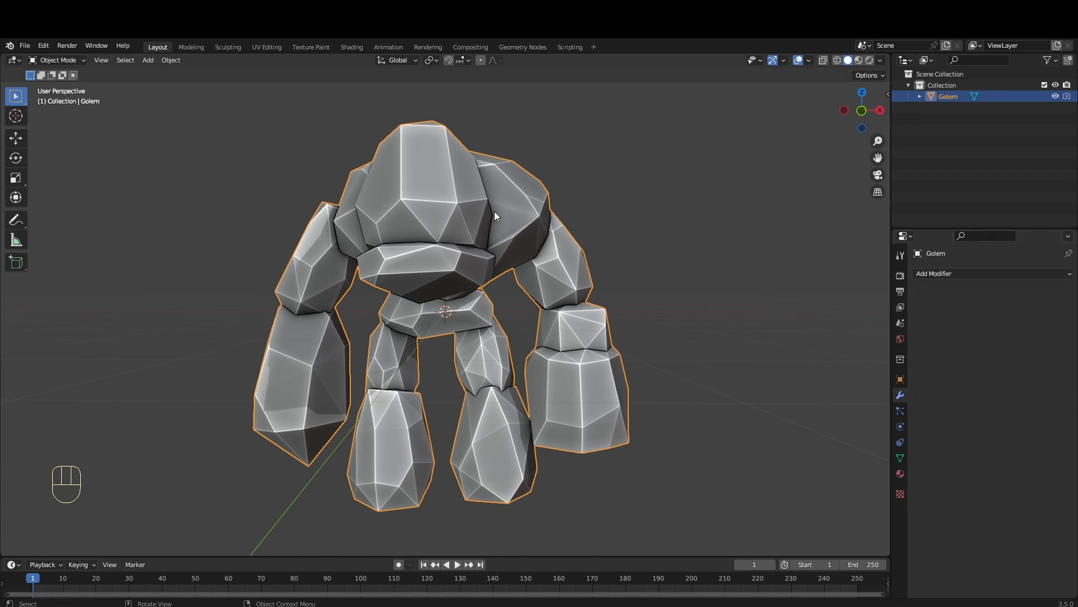
Step: View the golem from the front and create a material named Lava for it
{"action": "key", "text": "KP_1"}
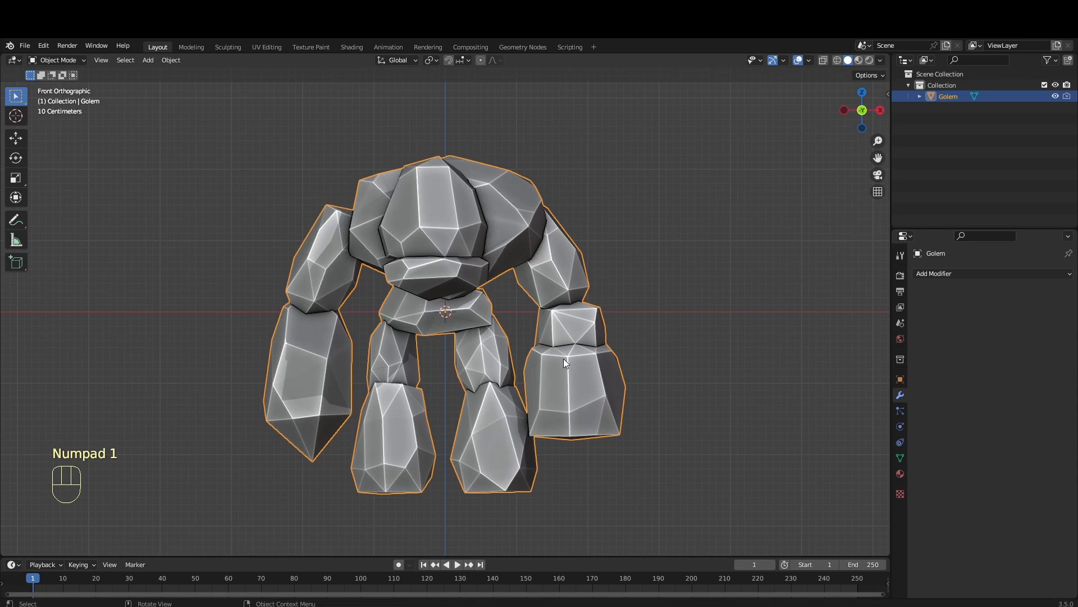
{"action": "left_click", "coordinate": [900, 474]}
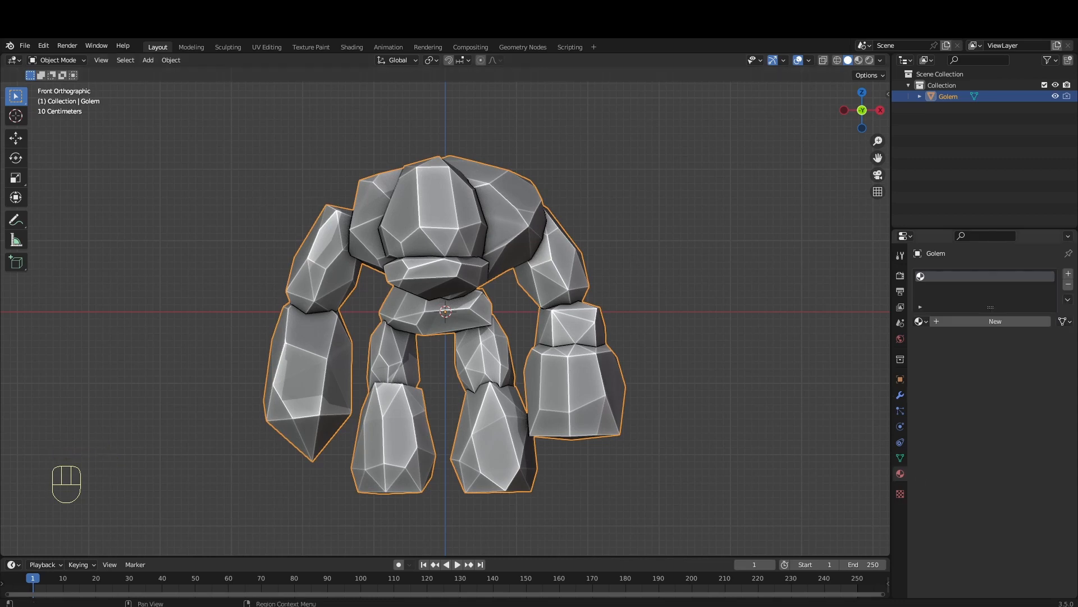
{"action": "left_click", "coordinate": [982, 324]}
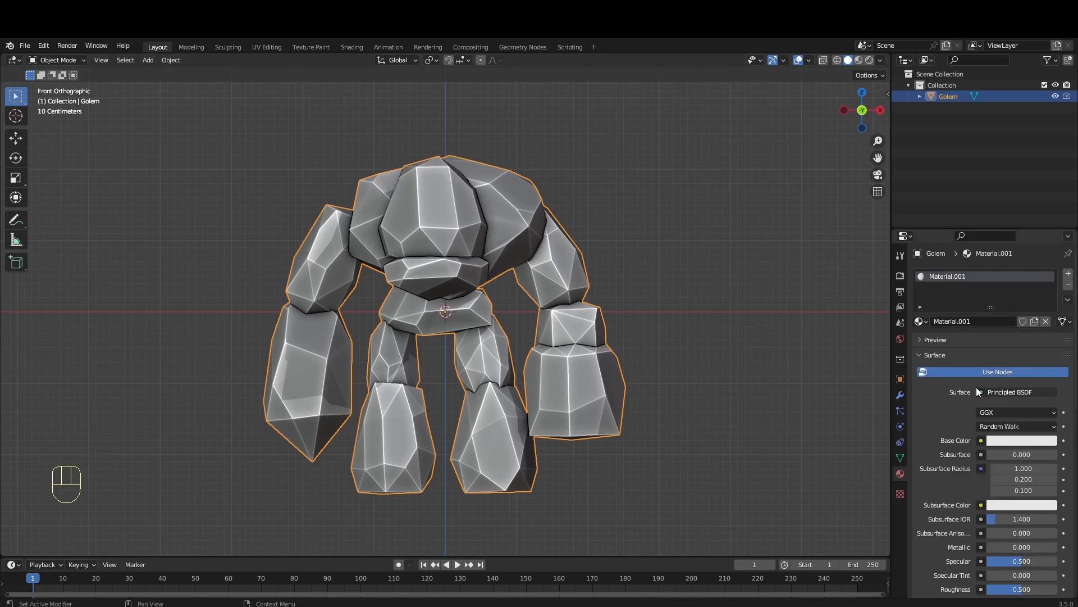
{"action": "double_click", "coordinate": [963, 321]}
{"action": "key", "text": "BackSpace"}
{"action": "type", "text": "Lava"}
{"action": "key", "text": "Return"}
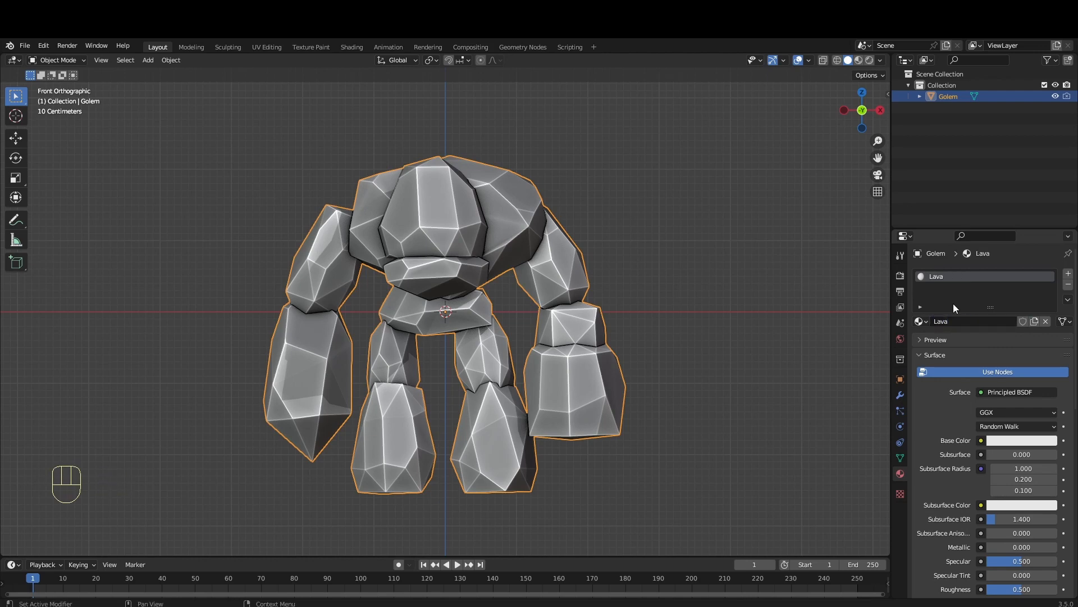
Step: Add a second material slot to the golem with a new material named Roca
{"action": "left_click", "coordinate": [1068, 273]}
{"action": "left_click", "coordinate": [977, 342]}
{"action": "double_click", "coordinate": [964, 342]}
{"action": "type", "text": "Roca"}
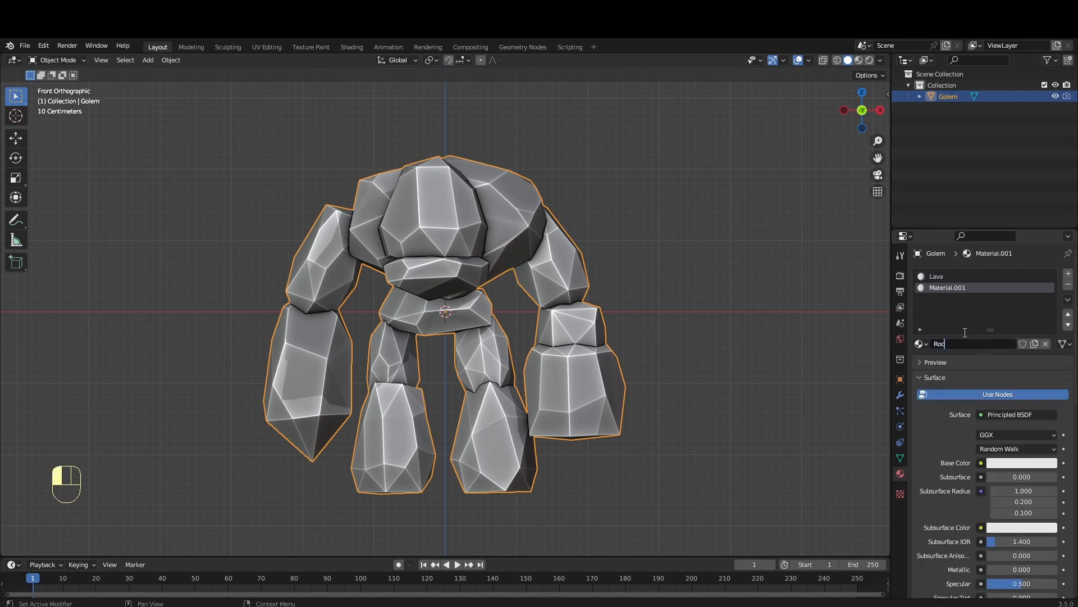
{"action": "key", "text": "Return"}
Step: Set the base color of the Lava material to yellow, hex F2F217
{"action": "left_click", "coordinate": [989, 276]}
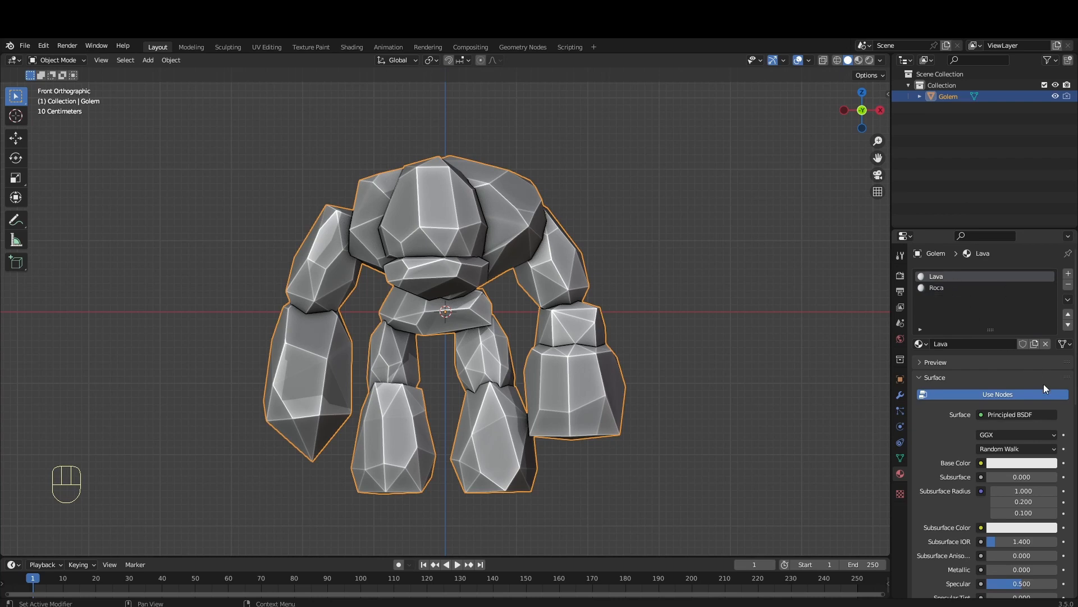
{"action": "left_click", "coordinate": [1023, 463]}
{"action": "left_click", "coordinate": [1013, 408]}
{"action": "type", "text": "F3F017"}
{"action": "key", "text": "Return"}
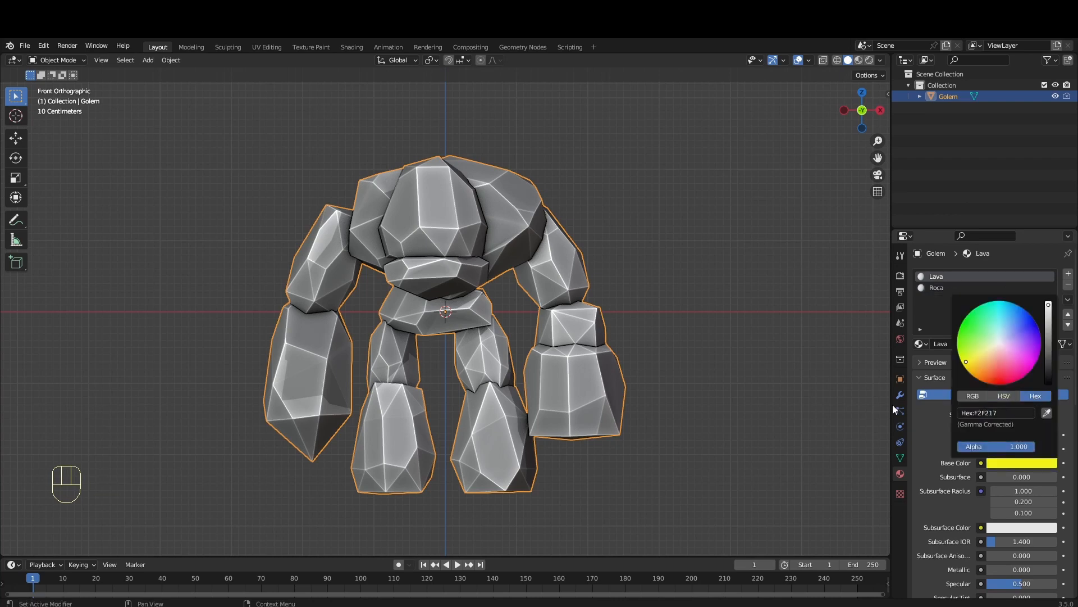
Step: Set the base color of the Roca material to black
{"action": "left_click", "coordinate": [937, 289]}
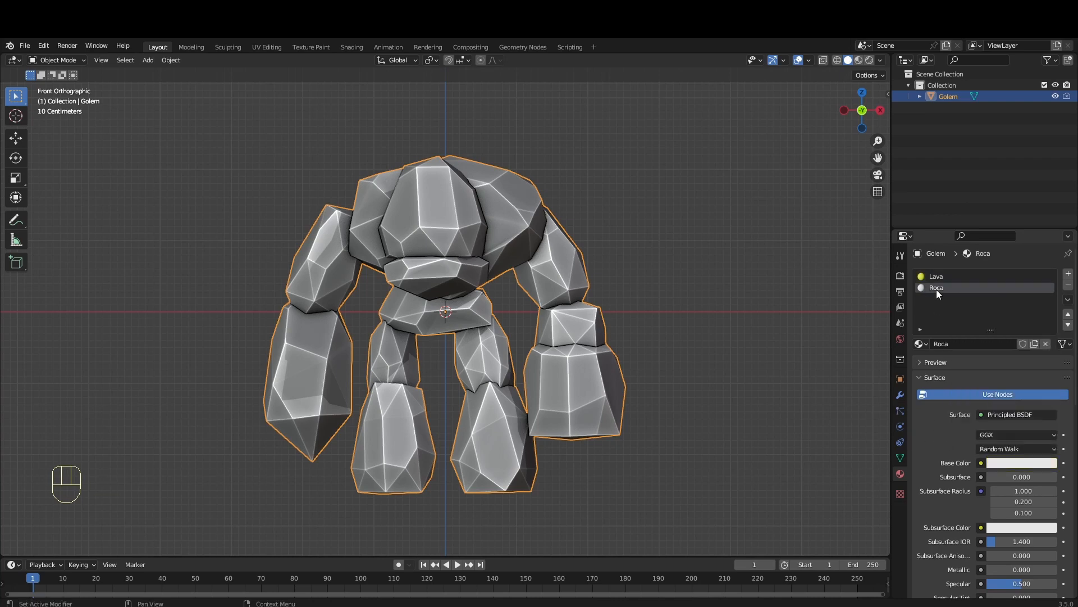
{"action": "left_click", "coordinate": [1003, 462]}
{"action": "left_click_drag", "start_coordinate": [1048, 311], "coordinate": [1049, 394]}
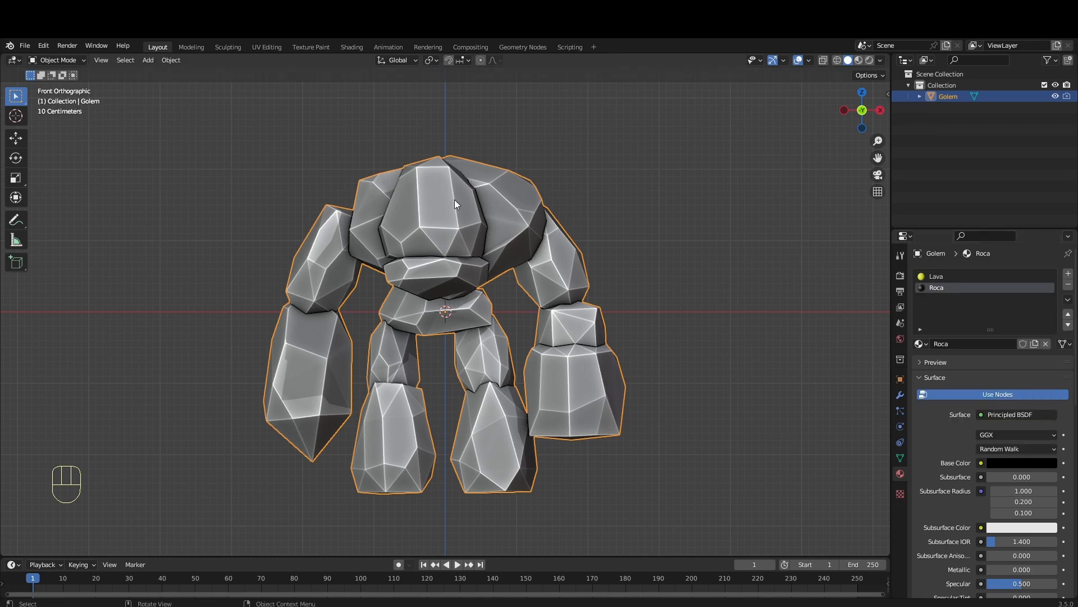
Step: Assign the Roca material to the golem's entire mesh in Edit Mode and return to Object Mode
{"action": "key", "text": "Tab"}
{"action": "key", "text": "a"}
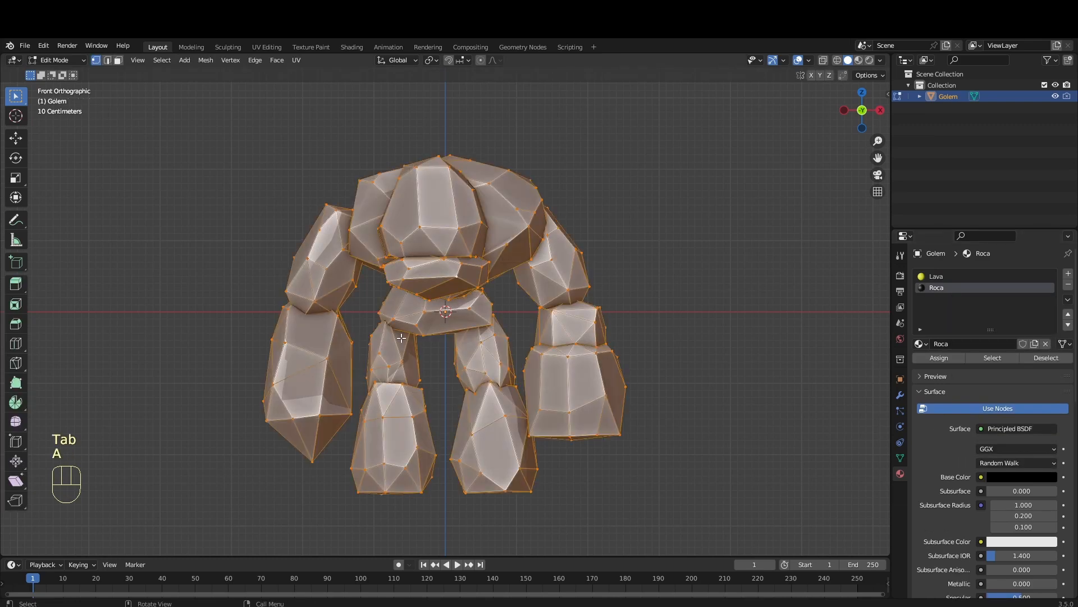
{"action": "left_click", "coordinate": [936, 358]}
{"action": "key", "text": "Tab"}
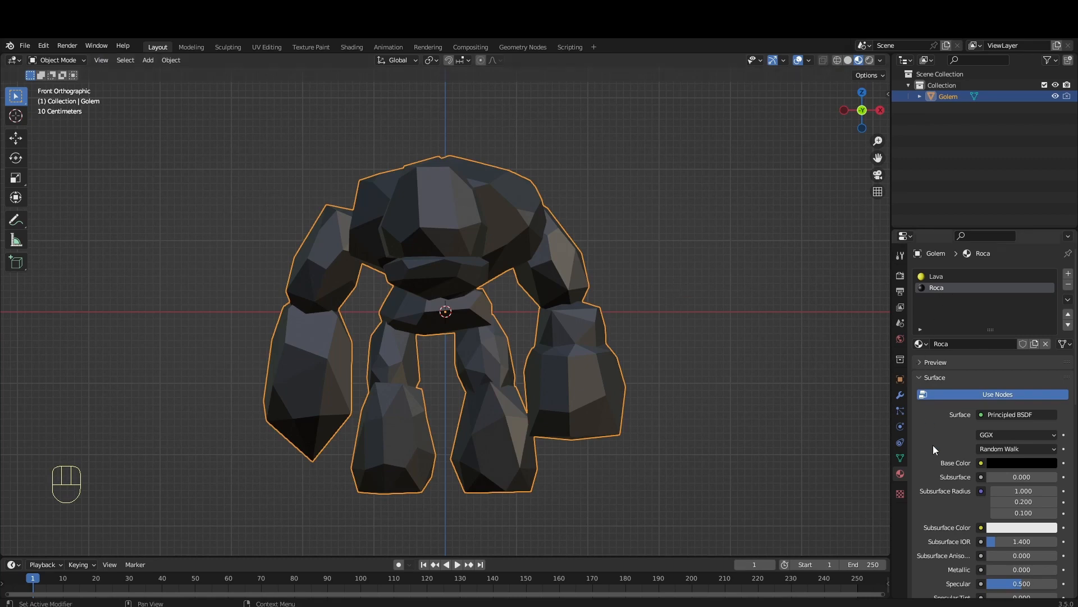
Step: Set the roughness of the Roca material to 0.295
{"action": "scroll", "coordinate": [933, 445], "scroll_direction": "down", "scroll_amount": 5}
{"action": "left_click_drag", "start_coordinate": [988, 501], "coordinate": [955, 500]}
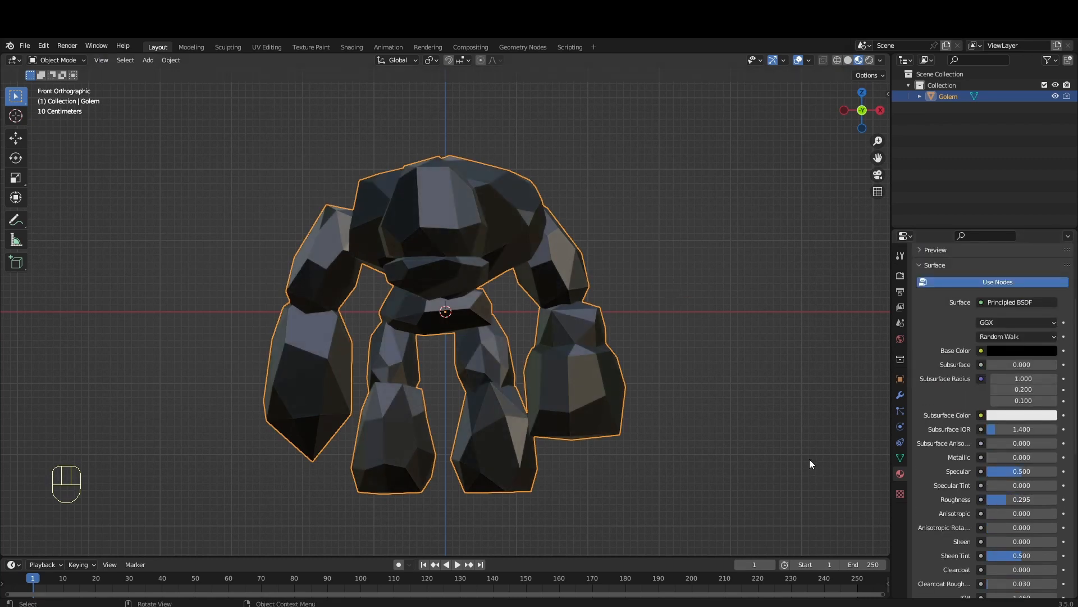
{"action": "scroll", "coordinate": [955, 393], "scroll_direction": "up", "scroll_amount": 5}
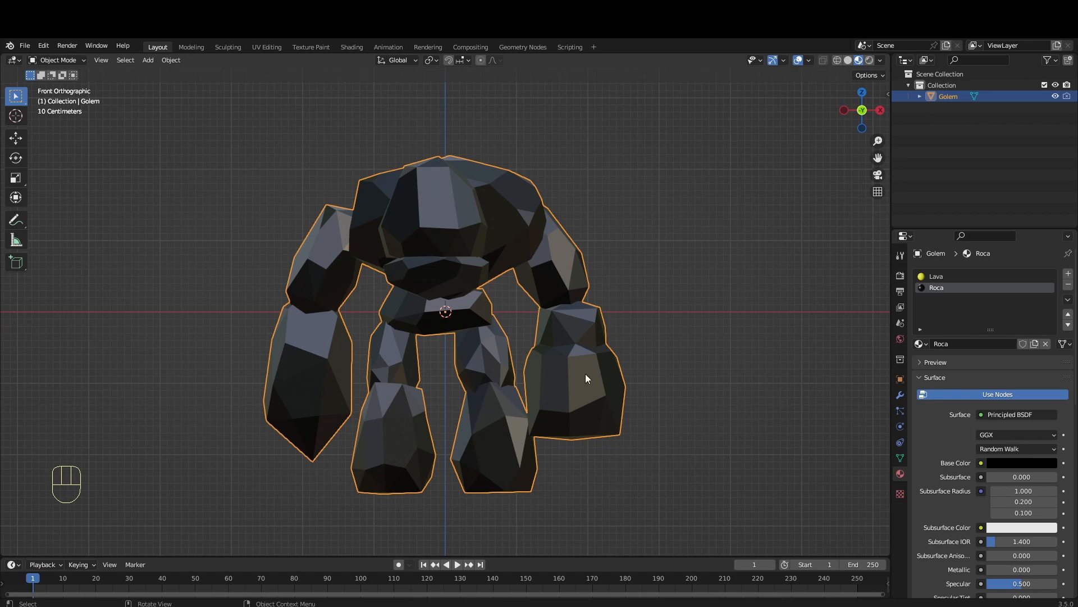
Step: Separate the golem's forearm and fist on the +X side from the mesh into its own object in Edit Mode
{"action": "key", "text": "Tab"}
{"action": "left_click", "coordinate": [573, 358]}
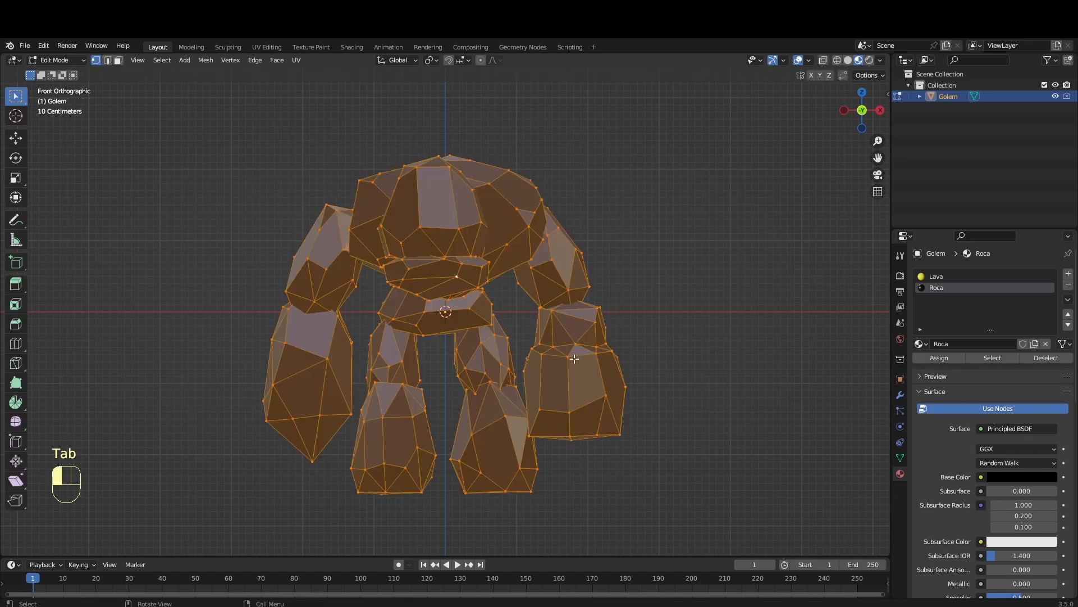
{"action": "key", "text": "l"}
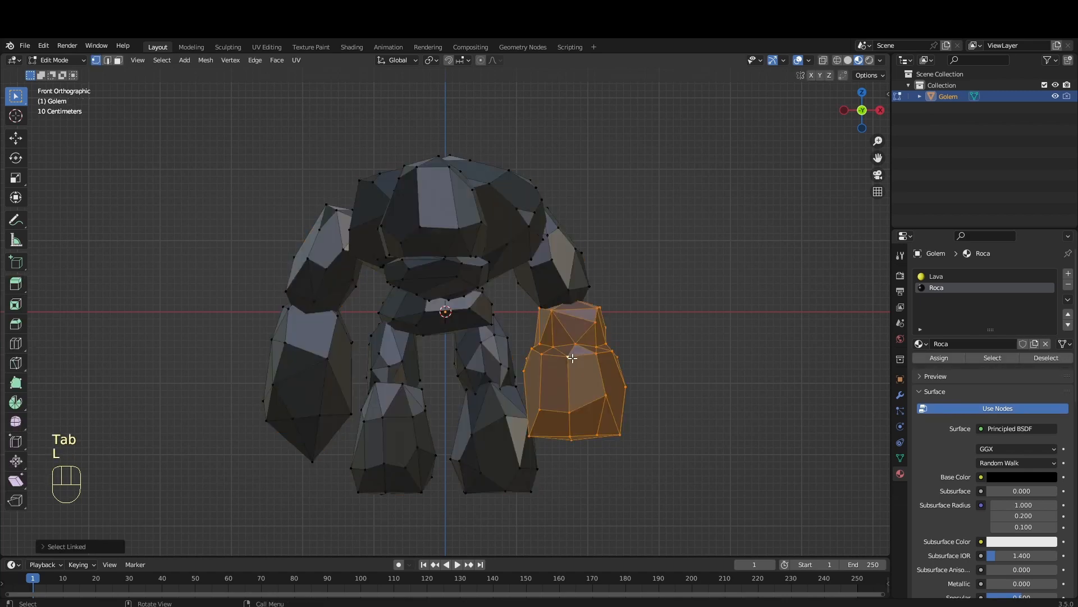
{"action": "right_click", "coordinate": [572, 359]}
{"action": "mouse_move", "coordinate": [544, 572]}
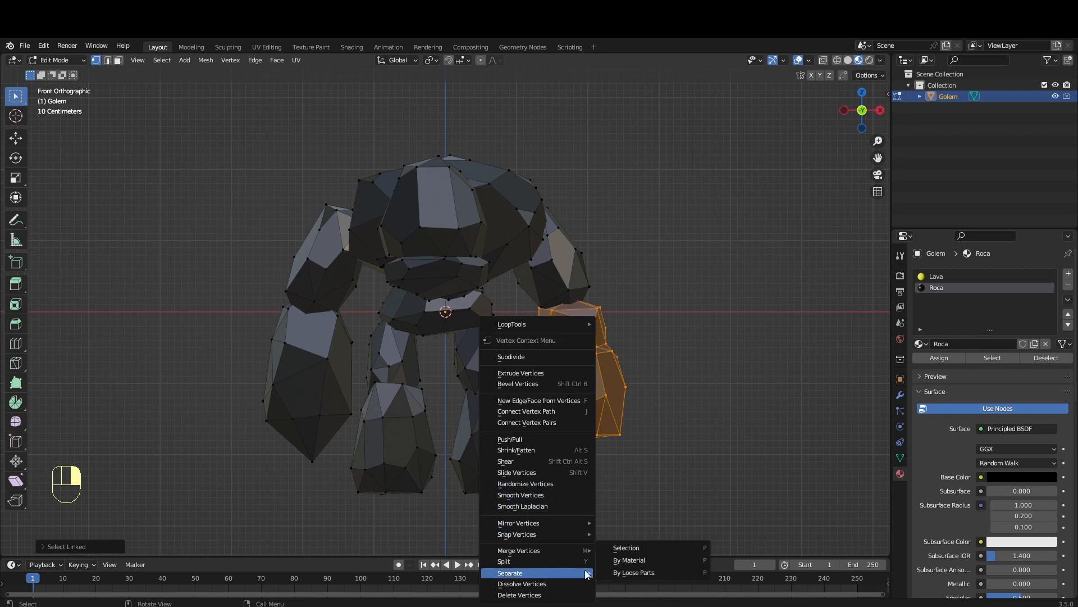
{"action": "left_click", "coordinate": [625, 548]}
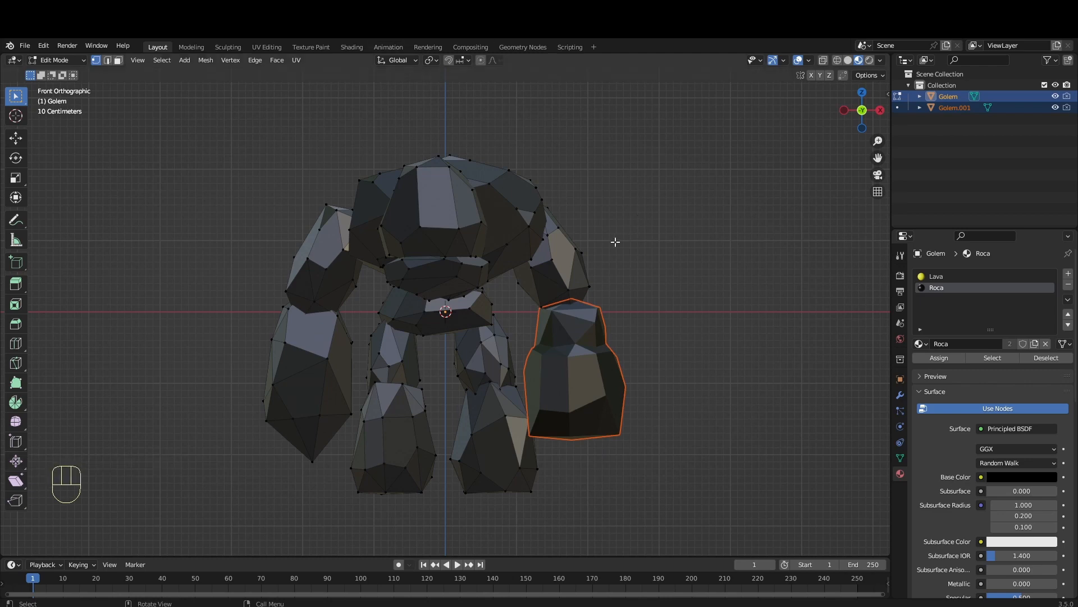
Step: Separate the golem's upper arm on the +X side into its own object
{"action": "left_click", "coordinate": [559, 263]}
{"action": "key", "text": "l"}
{"action": "right_click", "coordinate": [528, 248]}
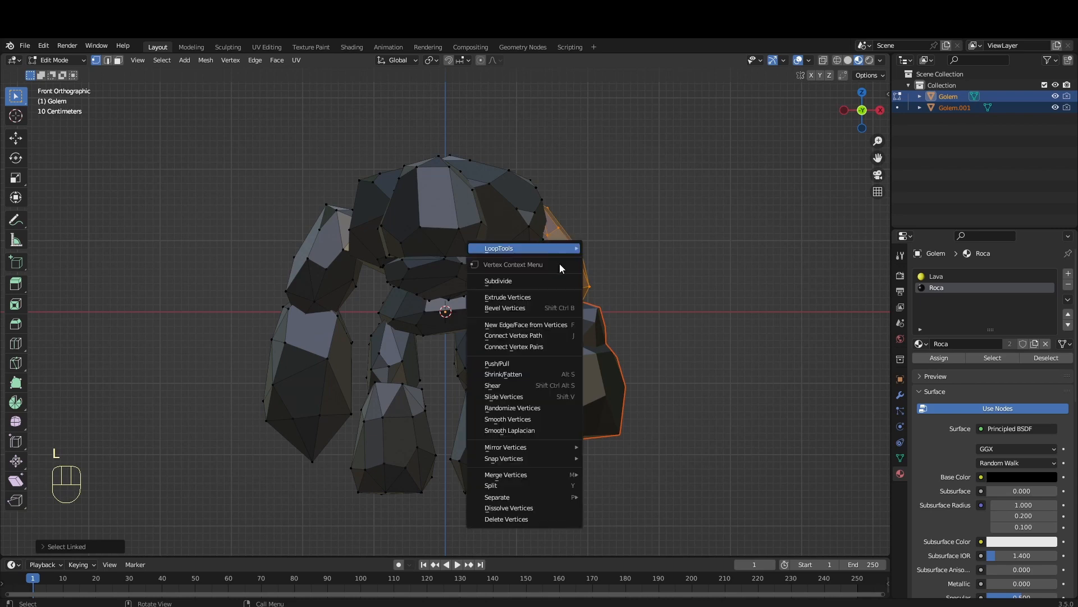
{"action": "mouse_move", "coordinate": [542, 497]}
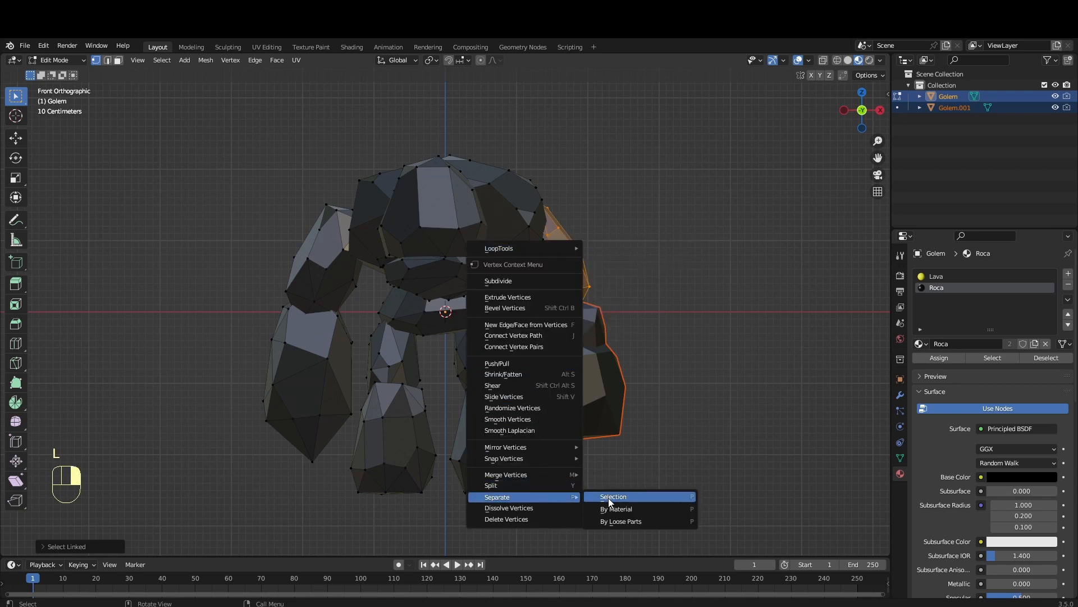
{"action": "left_click", "coordinate": [609, 497]}
Step: Separate the golem's upper arm and forearm on the -X side into two individual objects
{"action": "key", "text": "l"}
{"action": "right_click", "coordinate": [303, 233]}
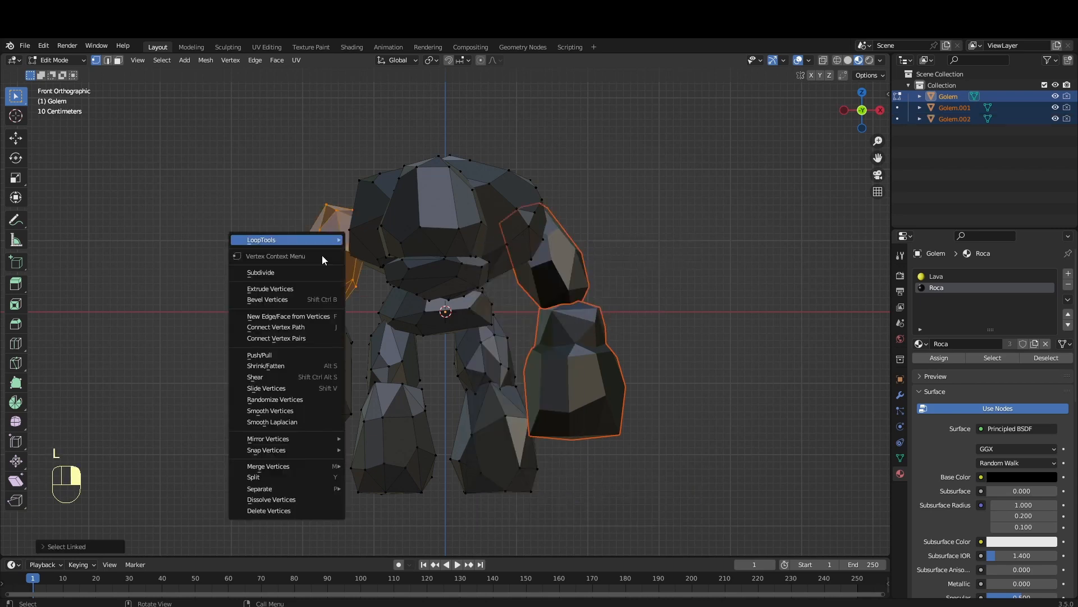
{"action": "mouse_move", "coordinate": [311, 478]}
{"action": "left_click", "coordinate": [382, 486]}
{"action": "key", "text": "l"}
{"action": "right_click", "coordinate": [308, 389]}
{"action": "mouse_move", "coordinate": [281, 559]}
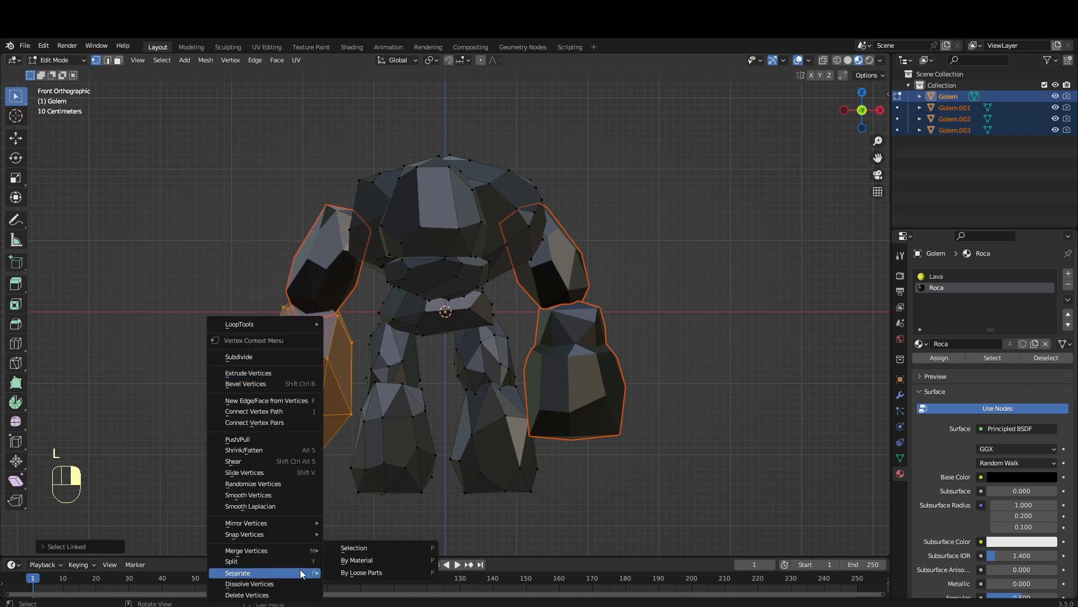
{"action": "left_click", "coordinate": [360, 548]}
Step: Separate the lower leg and thigh on the golem's -X side into two individual objects
{"action": "key", "text": "l"}
{"action": "right_click", "coordinate": [400, 462]}
{"action": "mouse_move", "coordinate": [348, 573]}
{"action": "left_click", "coordinate": [449, 547]}
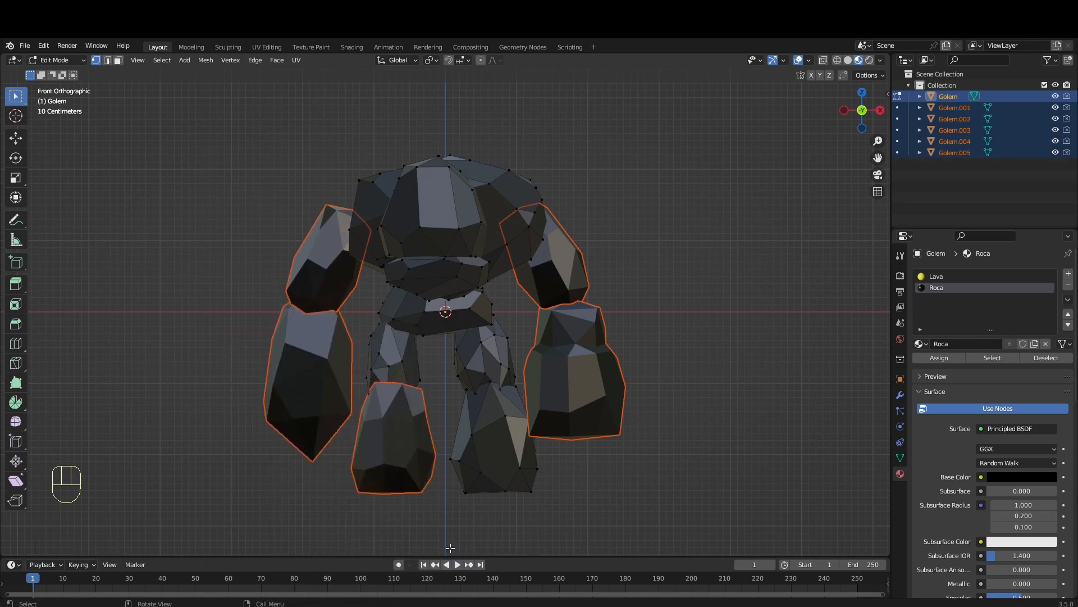
{"action": "key", "text": "l"}
{"action": "right_click", "coordinate": [397, 358]}
{"action": "left_click", "coordinate": [449, 548]}
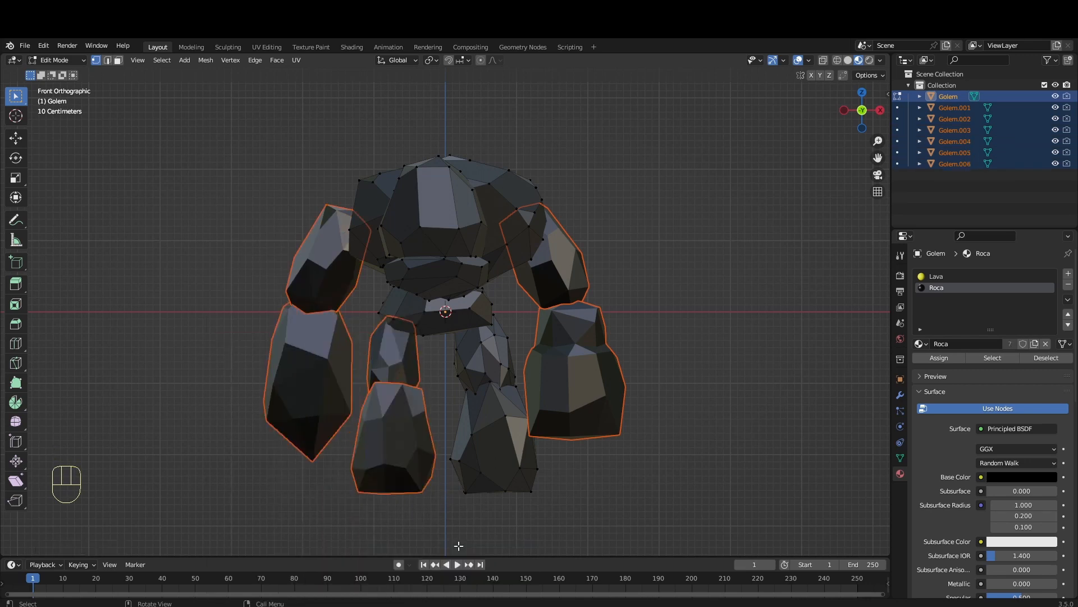
Step: Separate the thigh and lower leg on the golem's +X side into two individual objects
{"action": "key", "text": "l"}
{"action": "right_click", "coordinate": [489, 357]}
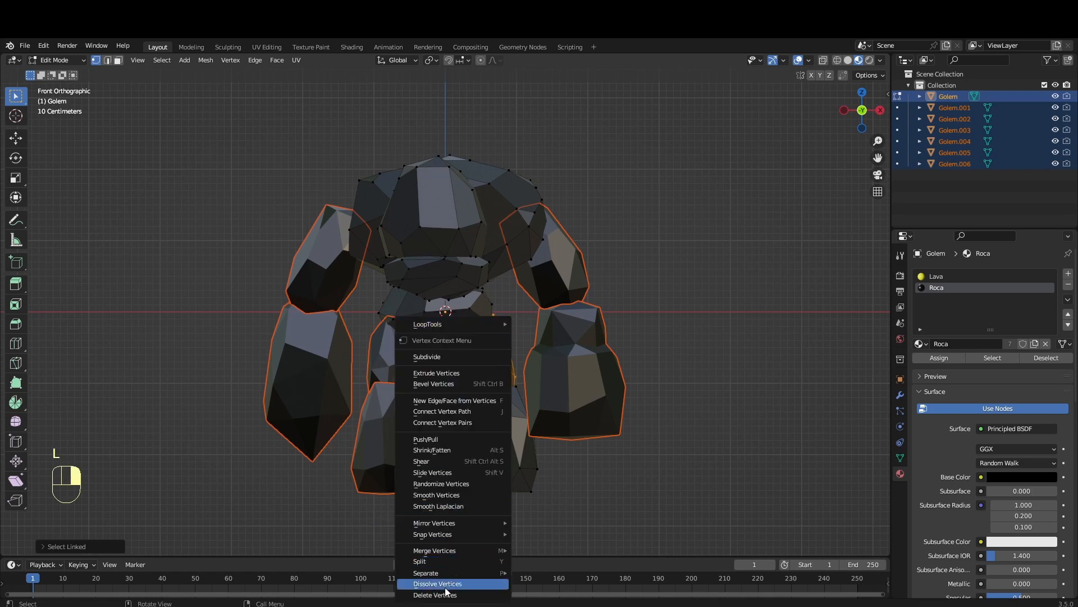
{"action": "mouse_move", "coordinate": [450, 572]}
{"action": "left_click", "coordinate": [539, 547]}
{"action": "key", "text": "l"}
{"action": "right_click", "coordinate": [511, 358]}
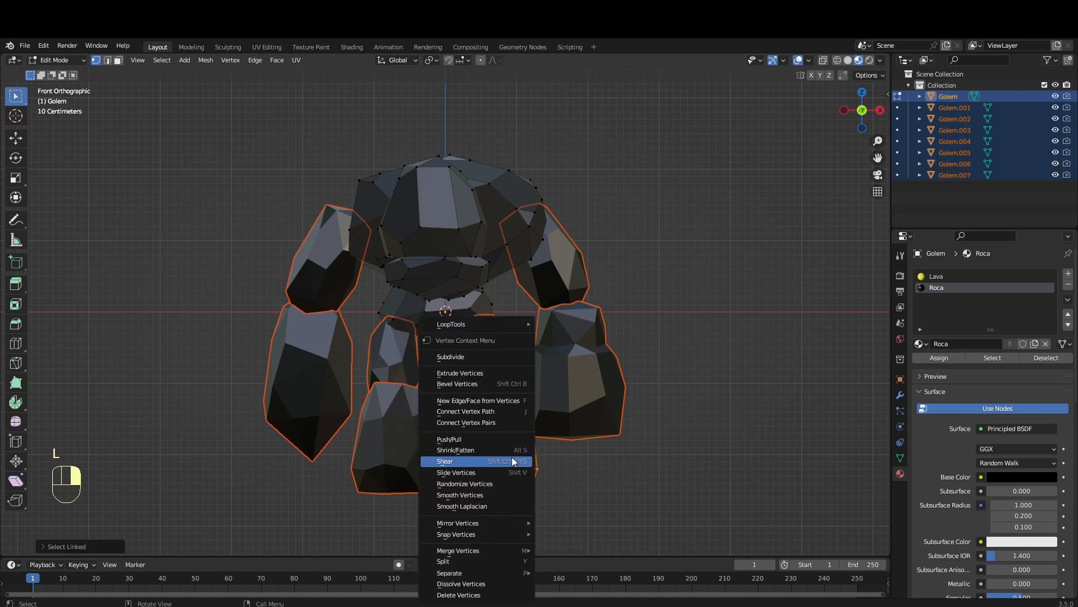
{"action": "mouse_move", "coordinate": [480, 568]}
{"action": "left_click", "coordinate": [562, 548]}
Step: Separate the golem's pelvis rock and its large torso rock into two individual objects
{"action": "key", "text": "l"}
{"action": "right_click", "coordinate": [390, 545]}
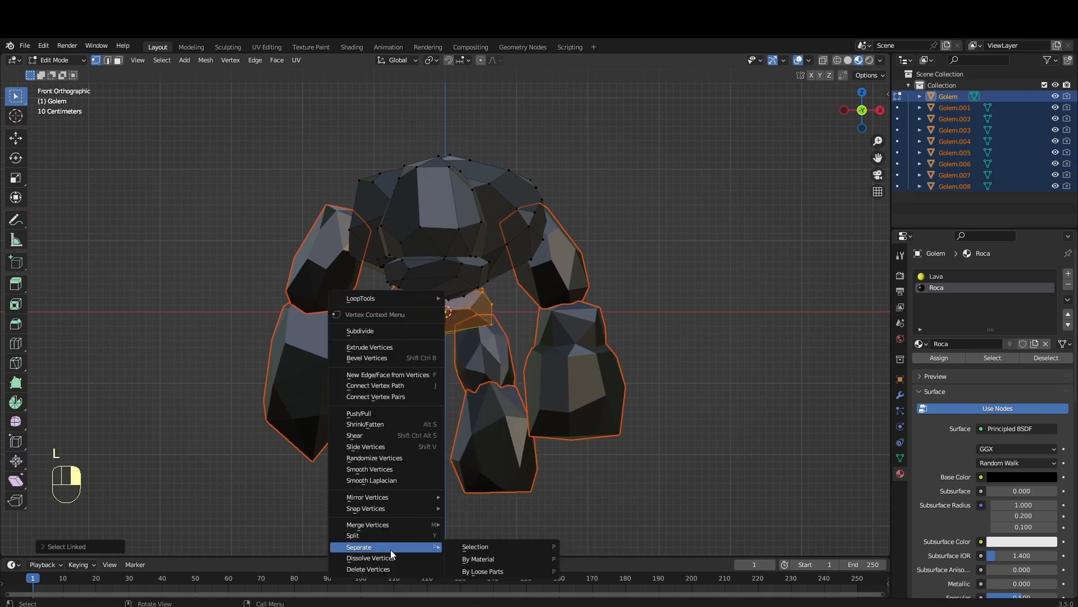
{"action": "left_click", "coordinate": [482, 545]}
{"action": "key", "text": "l"}
{"action": "right_click", "coordinate": [490, 186]}
{"action": "mouse_move", "coordinate": [450, 419]}
{"action": "left_click", "coordinate": [505, 420]}
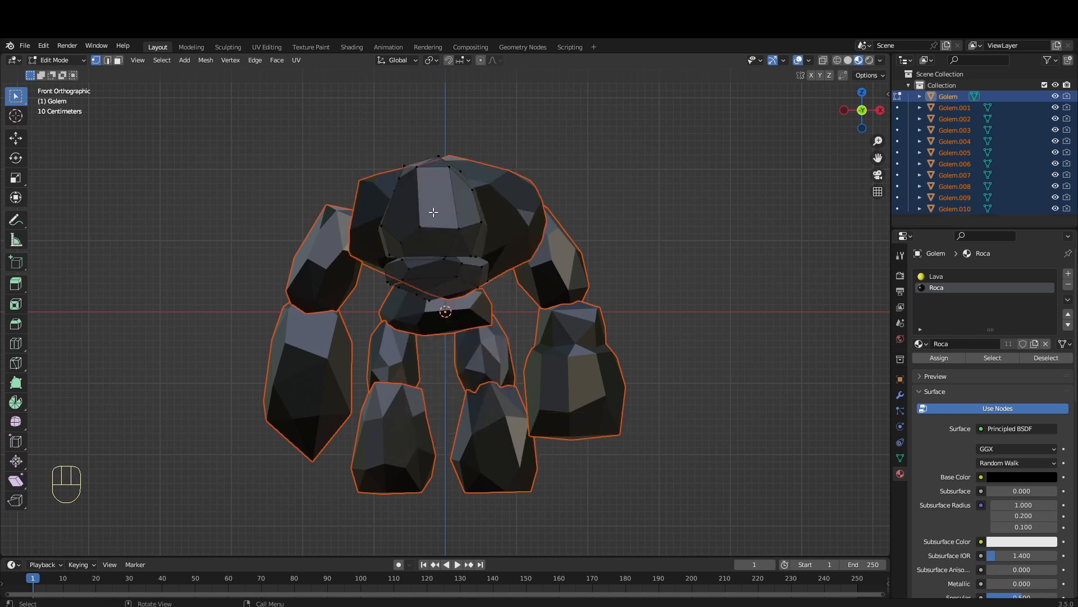
Step: Separate the golem's head rock from the rock below it and return to Object Mode
{"action": "key", "text": "l"}
{"action": "right_click", "coordinate": [422, 392]}
{"action": "left_click", "coordinate": [486, 444]}
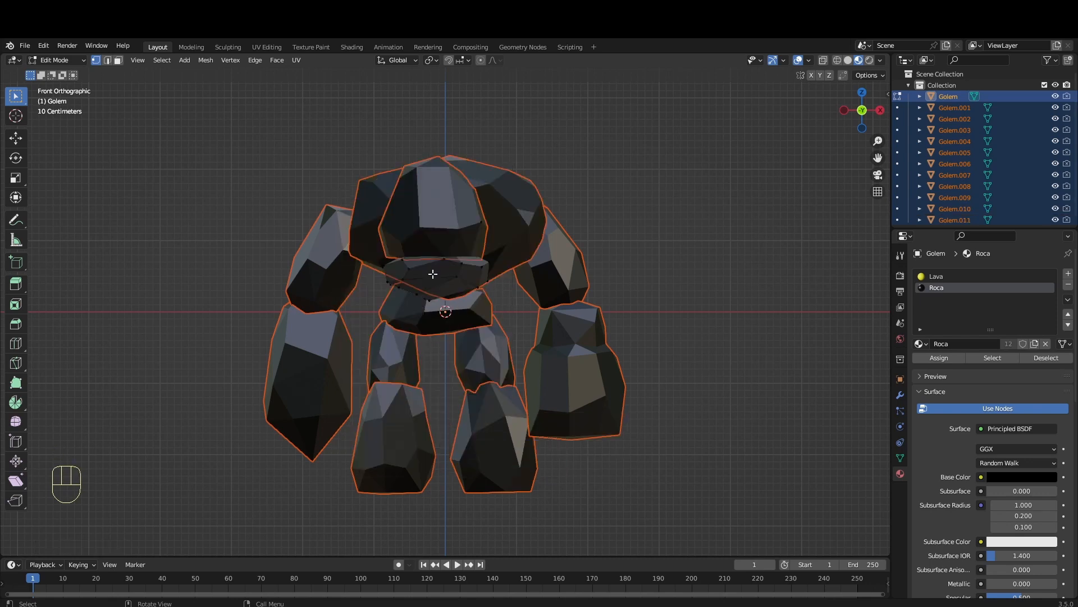
{"action": "key", "text": "Tab"}
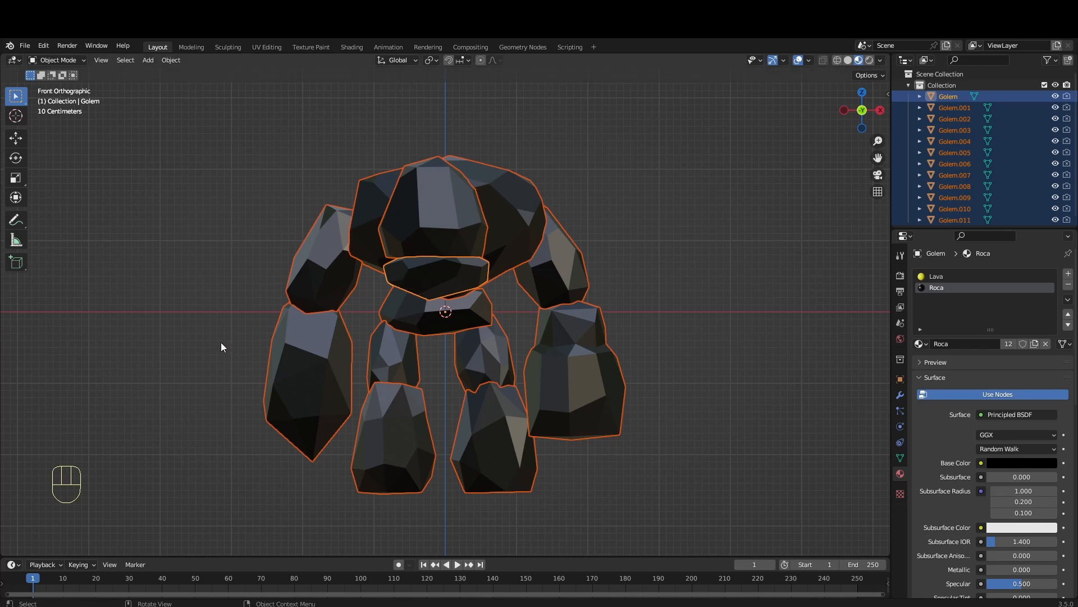
Step: Run Cell Fracture on all golem parts with source limit 100, material 0, margin 0.01 and the output collection Fuego
{"action": "left_click", "coordinate": [170, 60]}
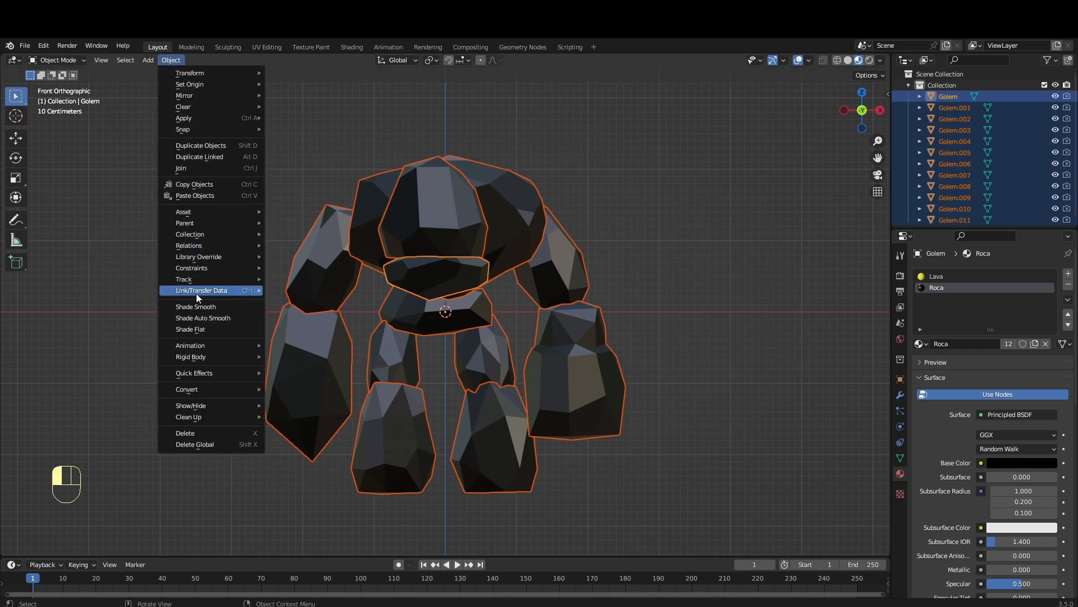
{"action": "mouse_move", "coordinate": [196, 373]}
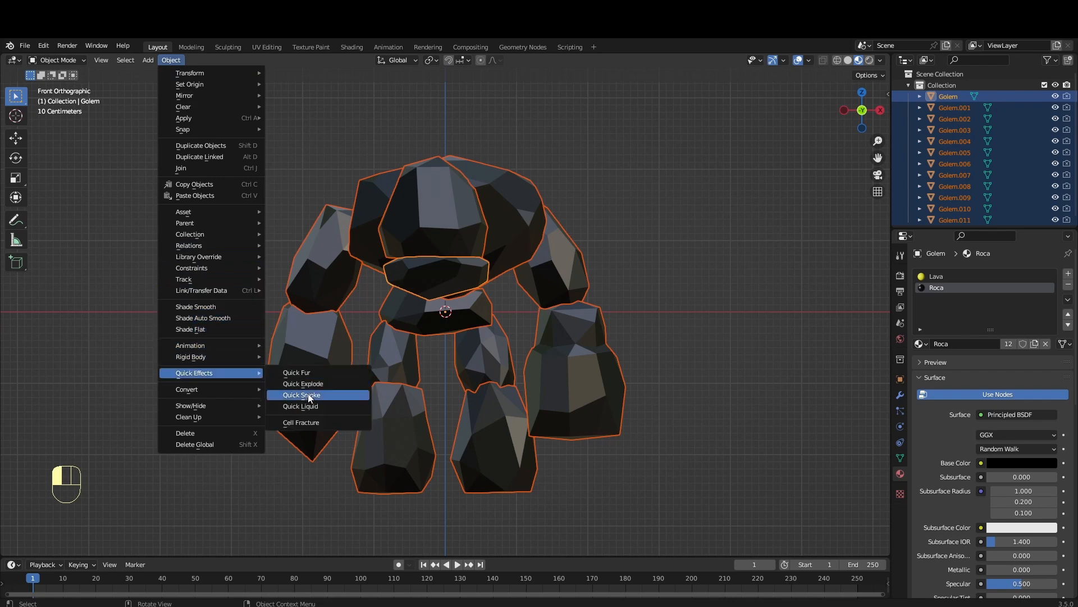
{"action": "left_click", "coordinate": [303, 425]}
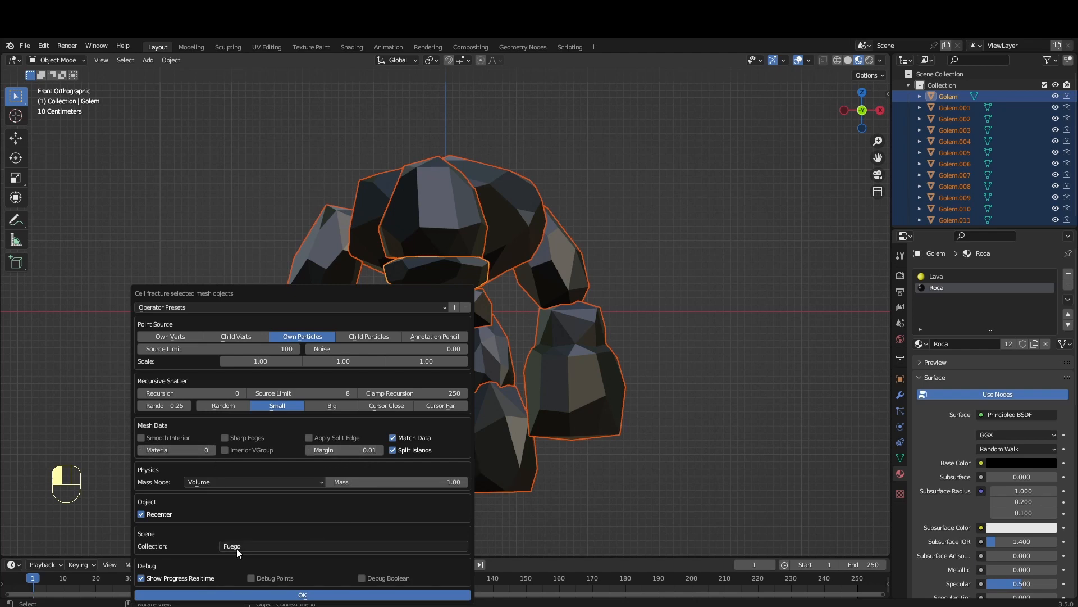
{"action": "left_click", "coordinate": [225, 594]}
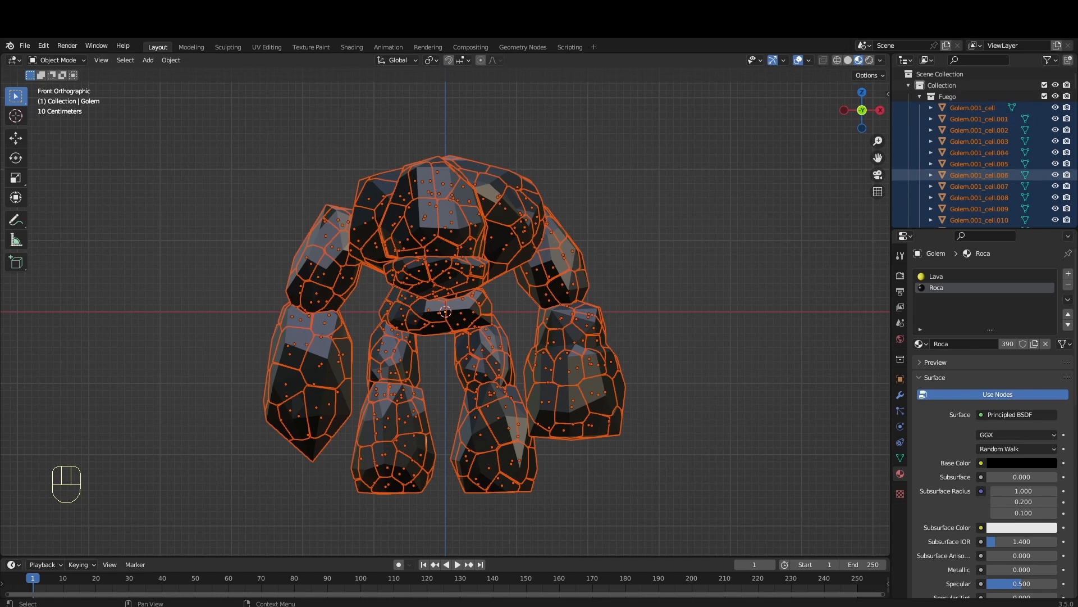
Step: Join all the fractured cells in the Fuego collection into a single object
{"action": "right_click", "coordinate": [976, 172]}
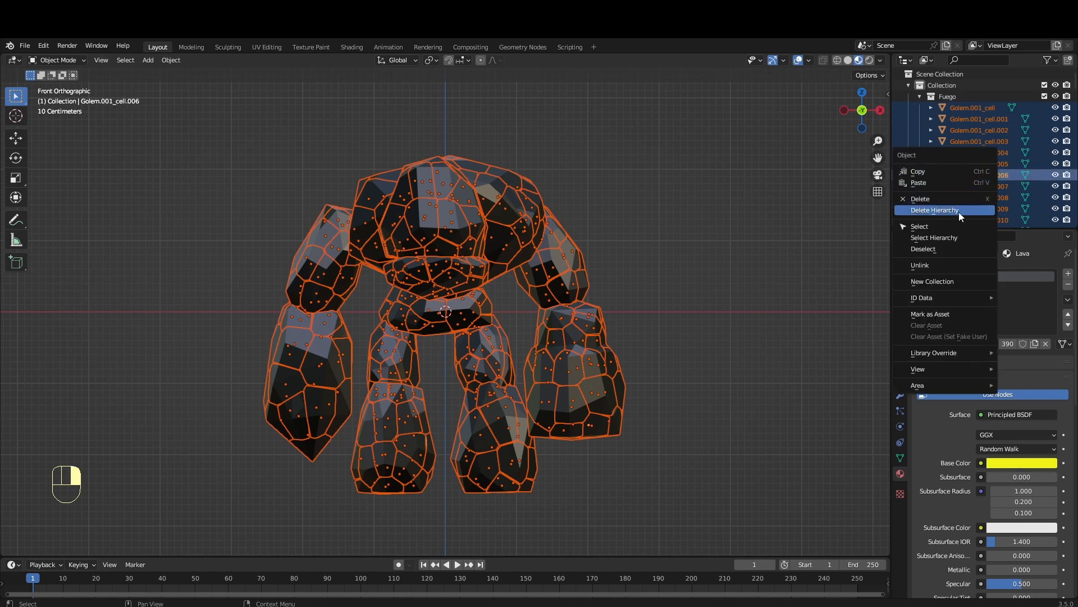
{"action": "left_click", "coordinate": [943, 226]}
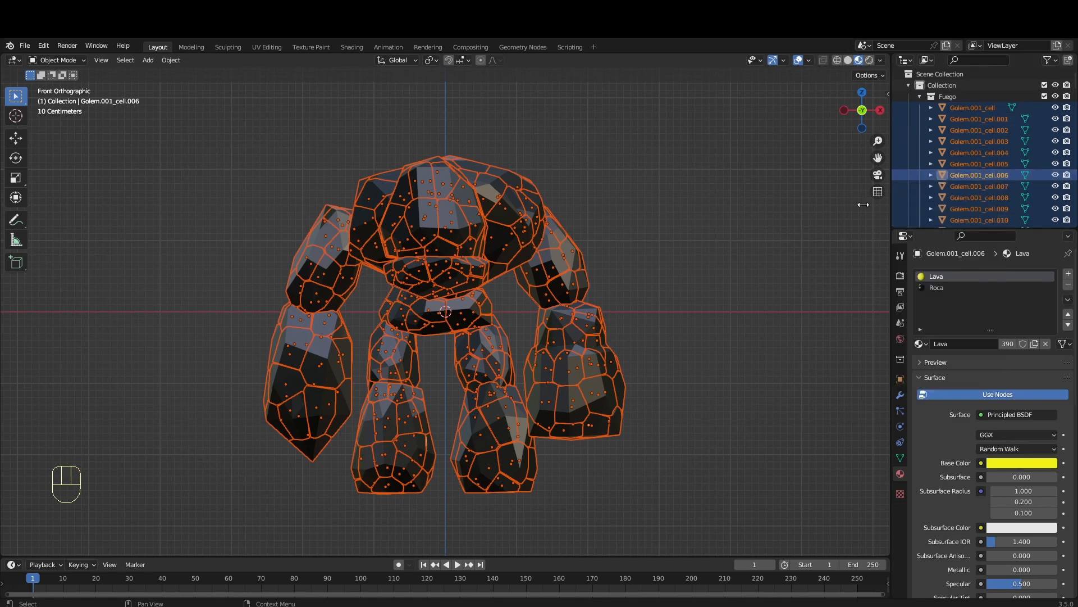
{"action": "right_click", "coordinate": [510, 225]}
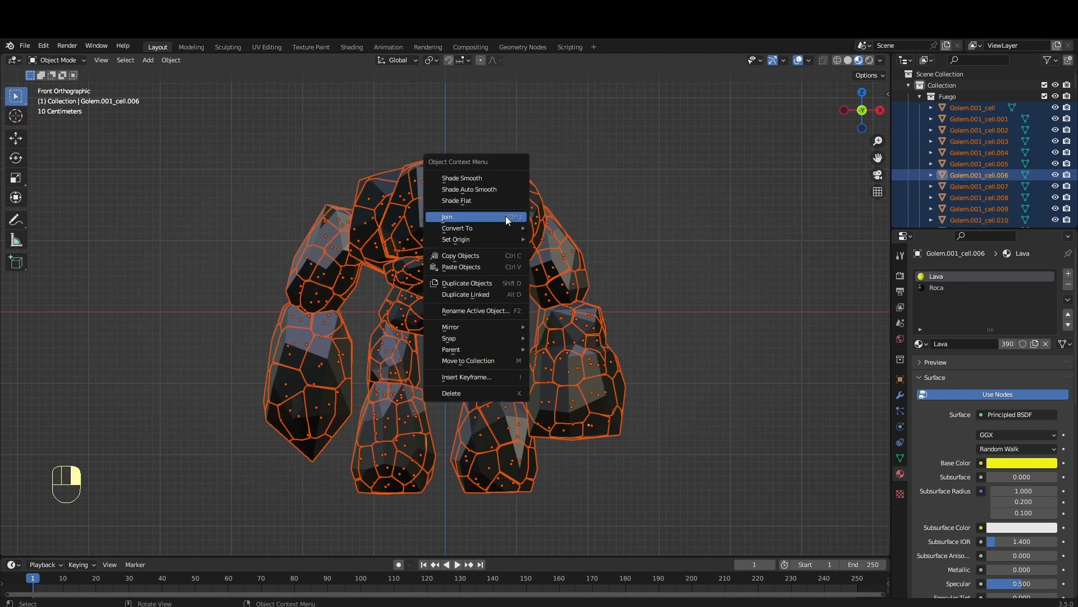
{"action": "left_click", "coordinate": [506, 215]}
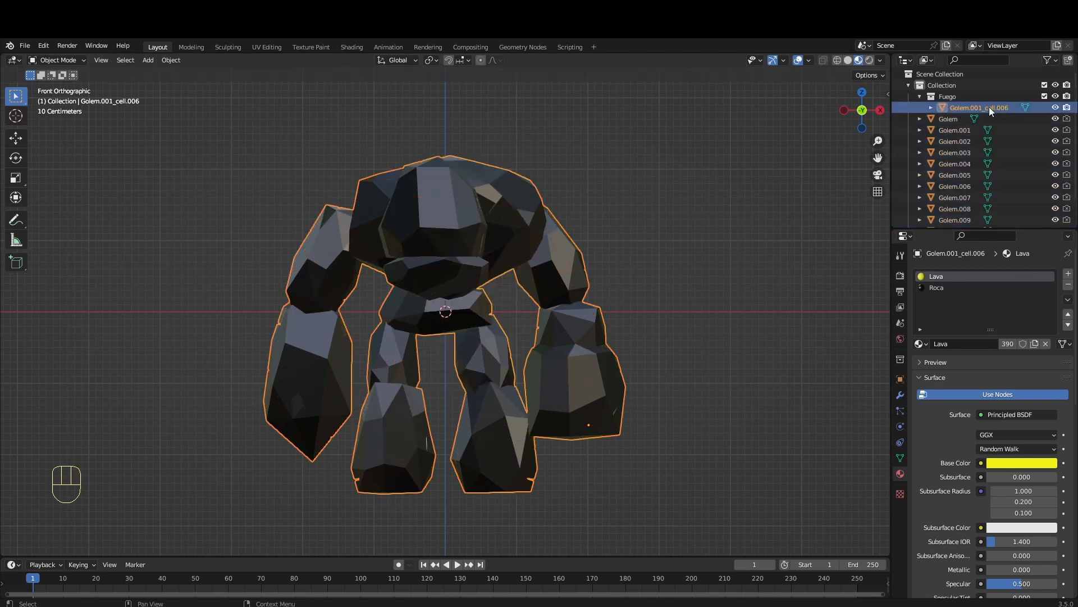
Step: Hide the joined fractured mesh and join the original parts, Golem through Golem.011, into one object
{"action": "left_click", "coordinate": [958, 119]}
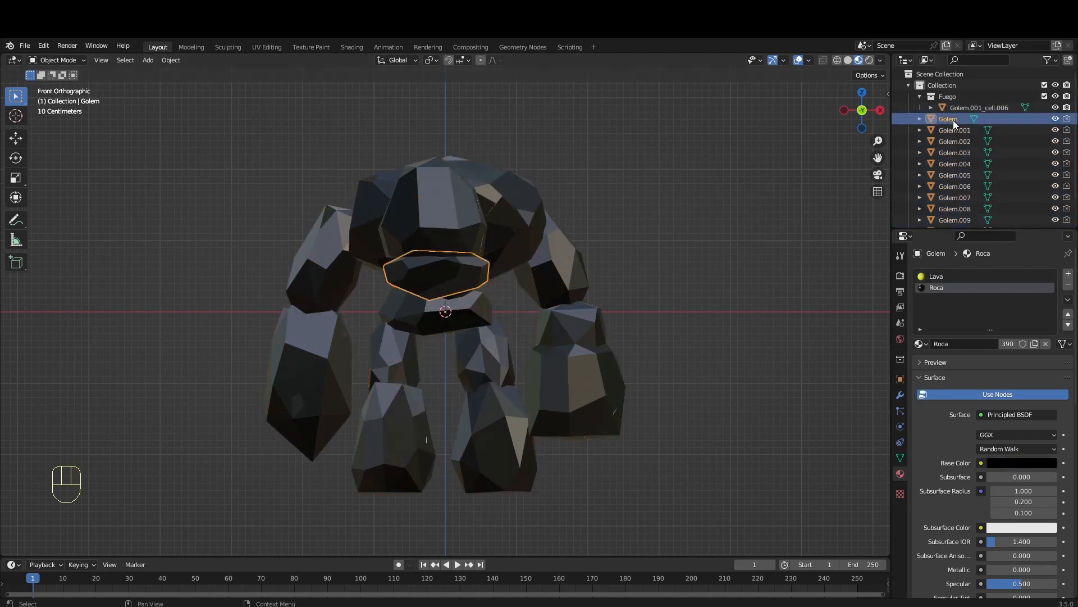
{"action": "left_click", "coordinate": [1056, 108]}
{"action": "scroll", "coordinate": [974, 132], "scroll_direction": "down", "scroll_amount": 2}
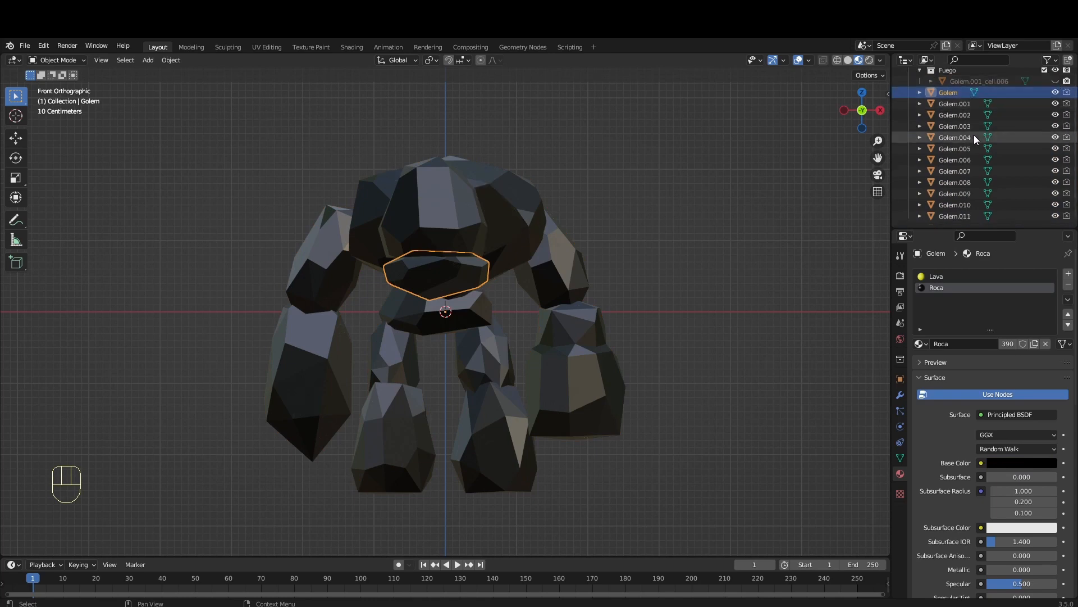
{"action": "left_click", "coordinate": [958, 217], "text": "shift"}
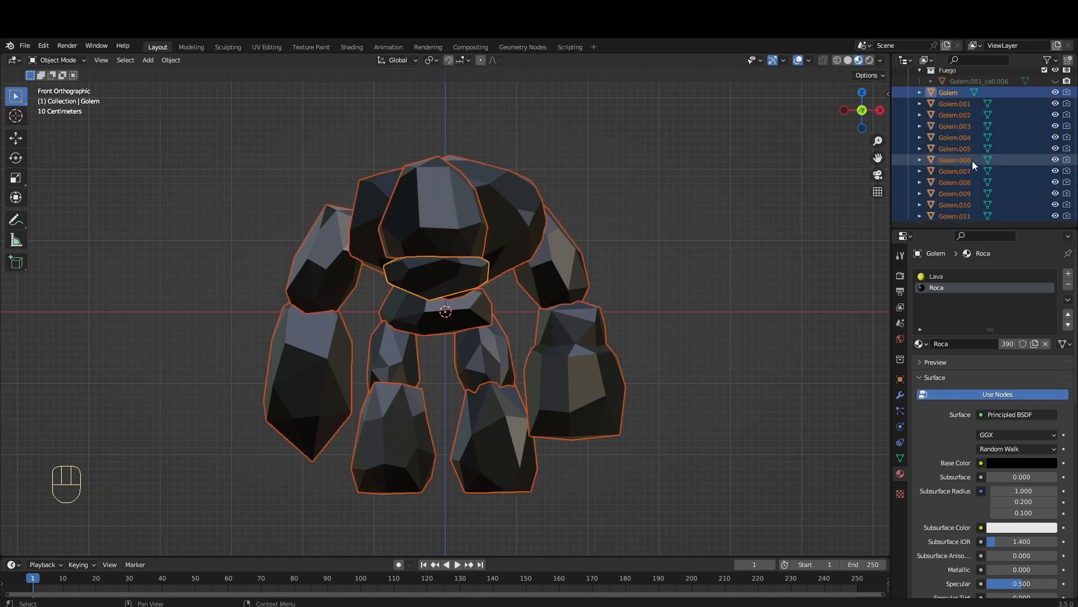
{"action": "right_click", "coordinate": [958, 150]}
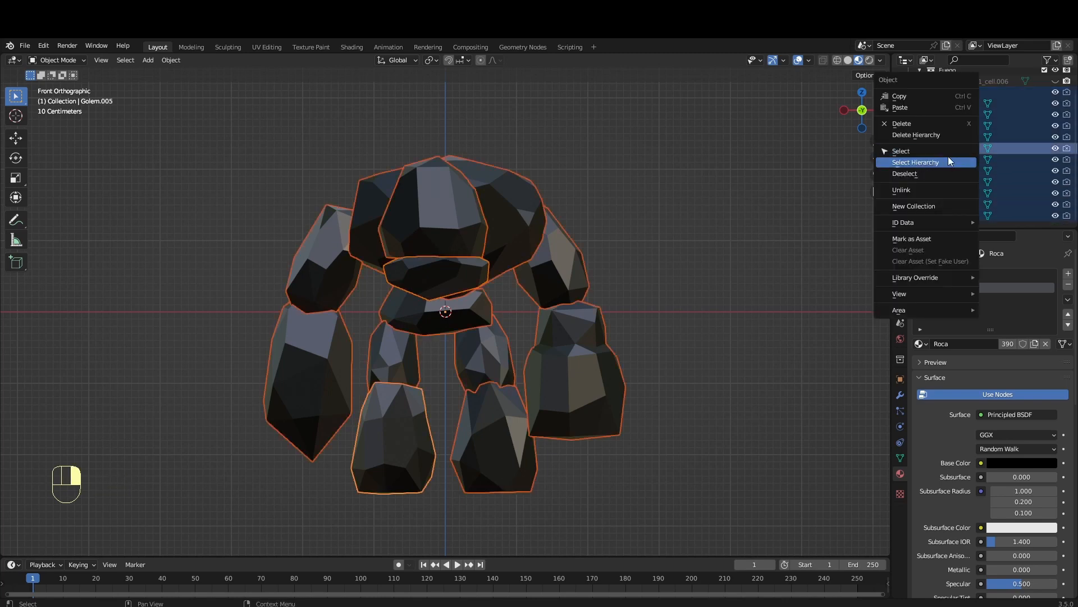
{"action": "right_click", "coordinate": [507, 219]}
{"action": "left_click", "coordinate": [506, 220]}
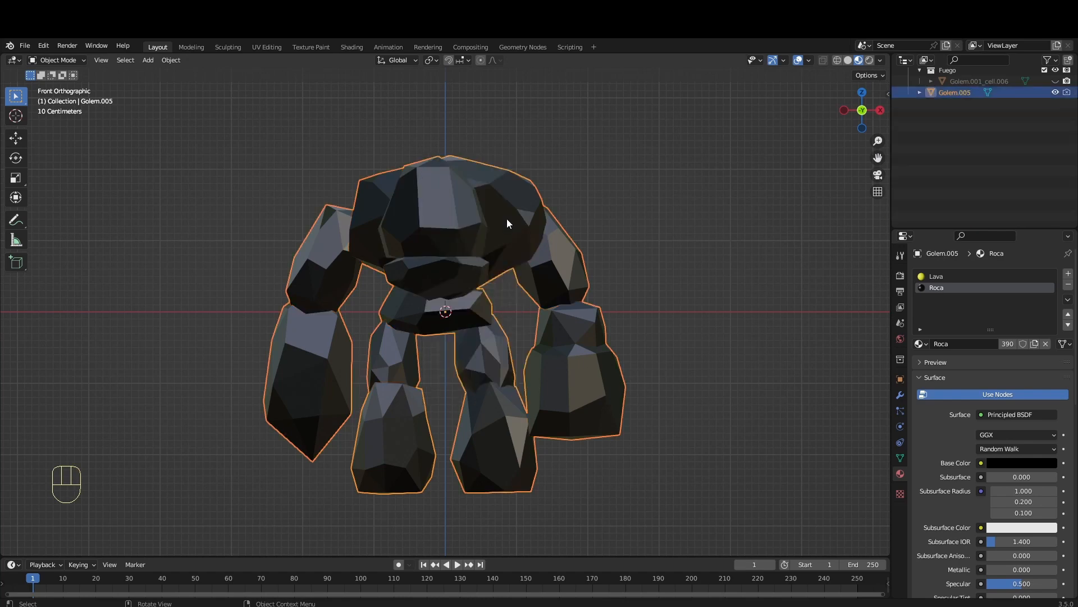
Step: Hide the rejoined original golem and show the fractured mesh to inspect its lava cracks
{"action": "scroll", "coordinate": [905, 114], "scroll_direction": "up", "scroll_amount": 2}
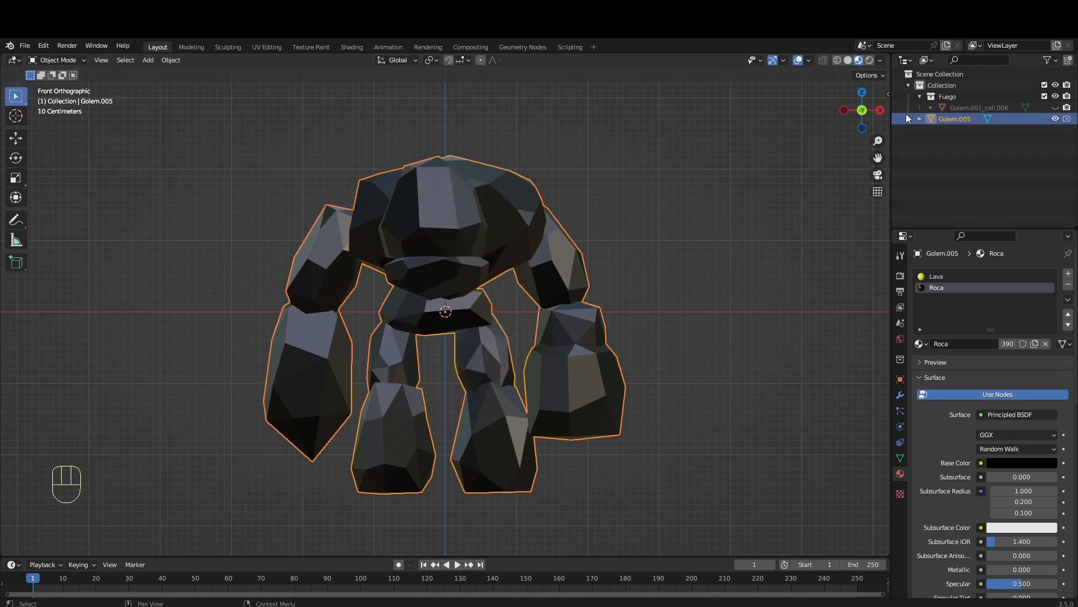
{"action": "left_click", "coordinate": [1055, 118]}
{"action": "left_click", "coordinate": [1054, 108]}
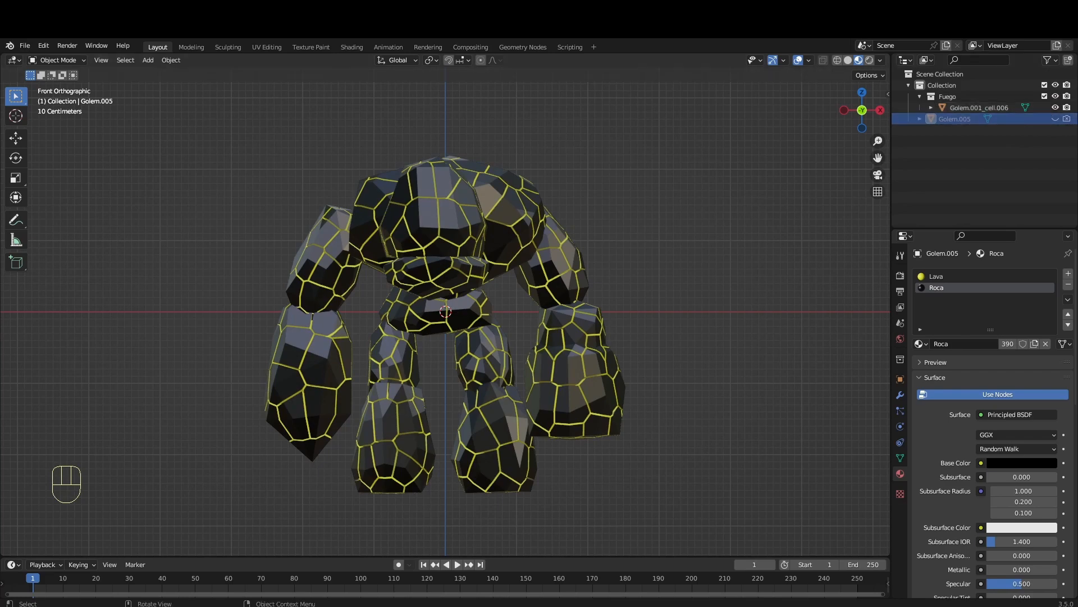
{"action": "scroll", "coordinate": [628, 355], "scroll_direction": "up", "scroll_amount": 3}
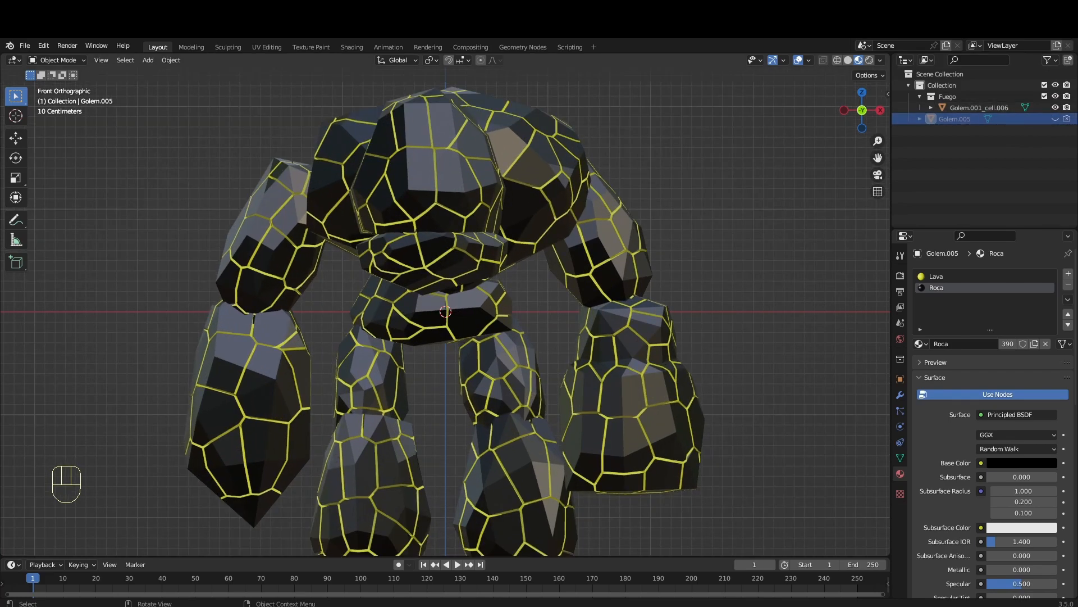
{"action": "middle_click_drag", "start_coordinate": [607, 337], "coordinate": [258, 352]}
{"action": "key", "text": "KP_0"}
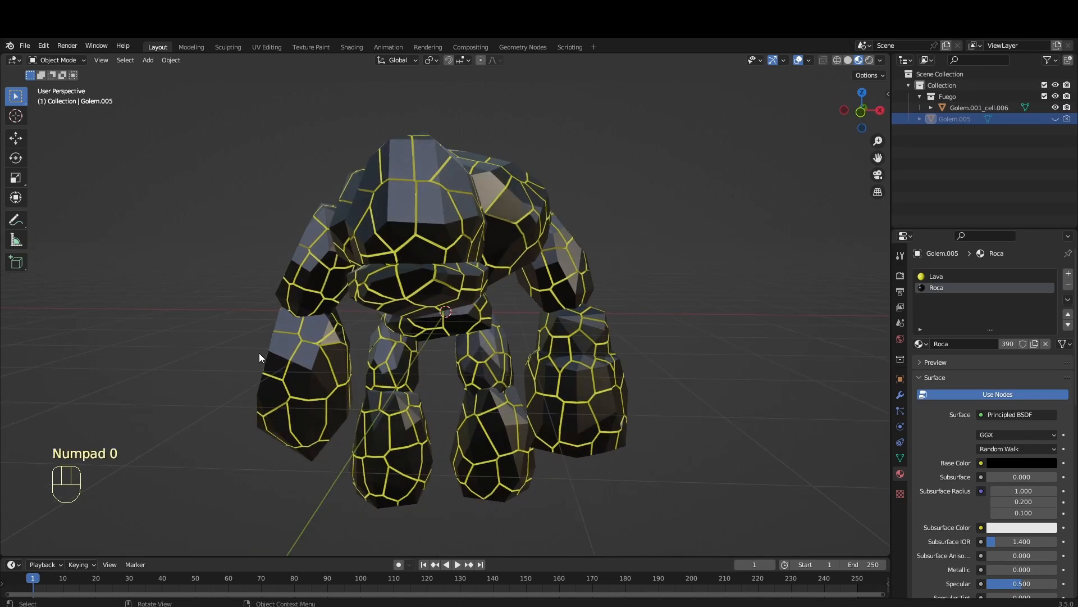
{"action": "key", "text": "KP_1"}
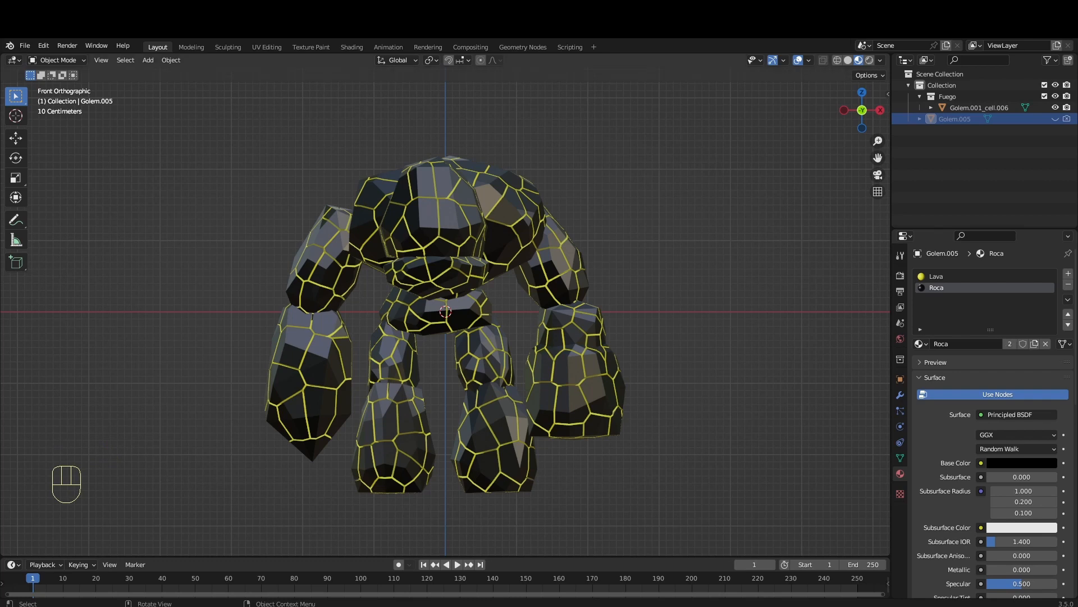
Step: Rename the joined fractured golem mesh in the Fuego collection as Exo
{"action": "left_click", "coordinate": [971, 108]}
{"action": "key", "text": "F2"}
{"action": "type", "text": "Exo"}
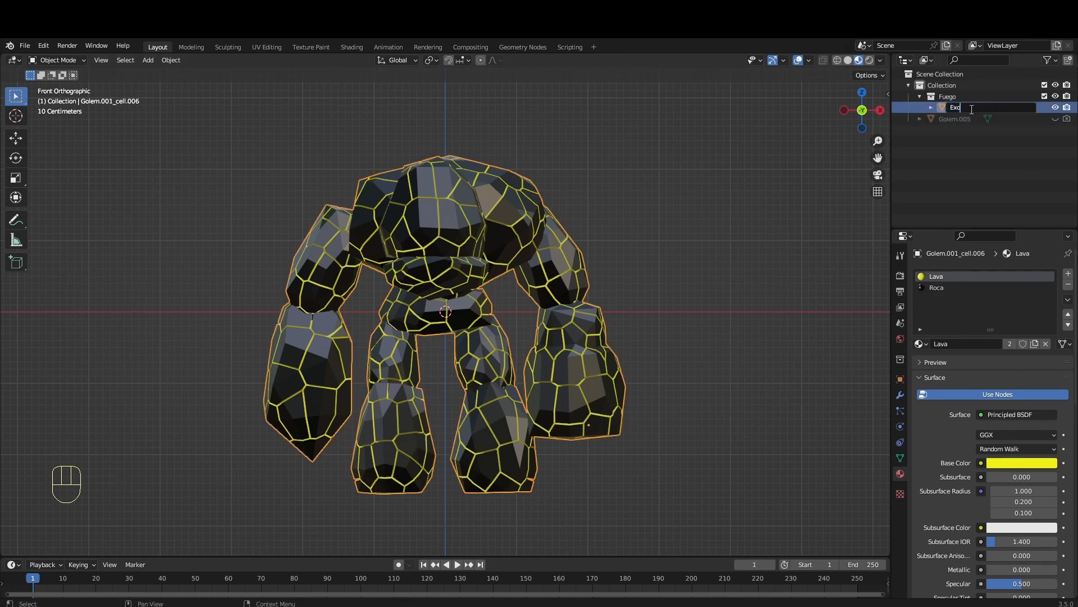
{"action": "key", "text": "Return"}
Step: Isolate the rejoined original golem mesh, Golem.005, and rename it as Nucleo
{"action": "left_click", "coordinate": [1055, 119], "text": "ctrl"}
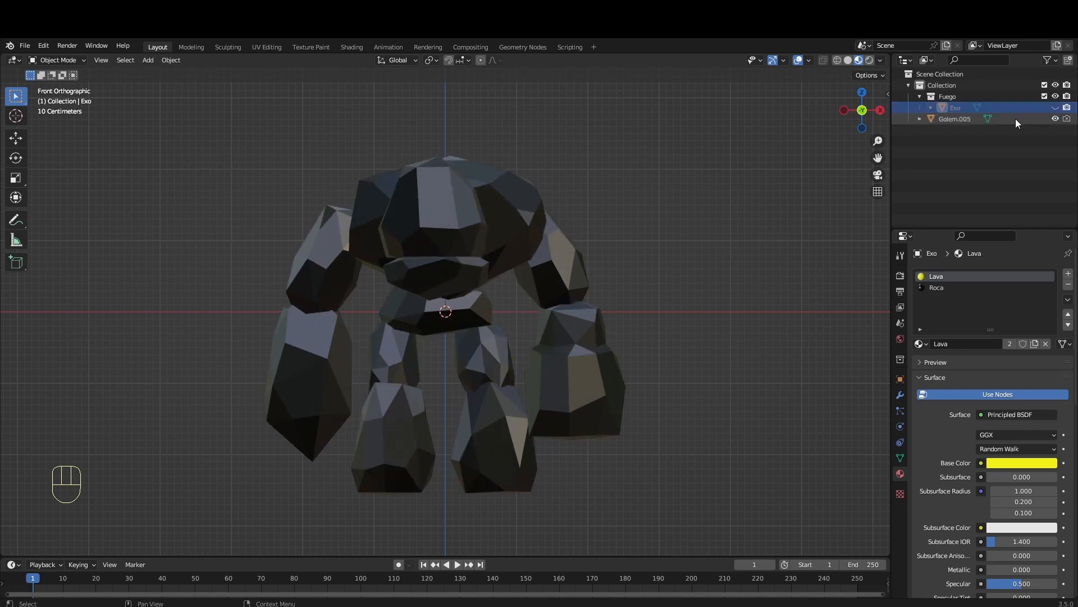
{"action": "key", "text": "F2"}
{"action": "left_click", "coordinate": [959, 120]}
{"action": "key", "text": "F2"}
{"action": "key", "text": "BackSpace"}
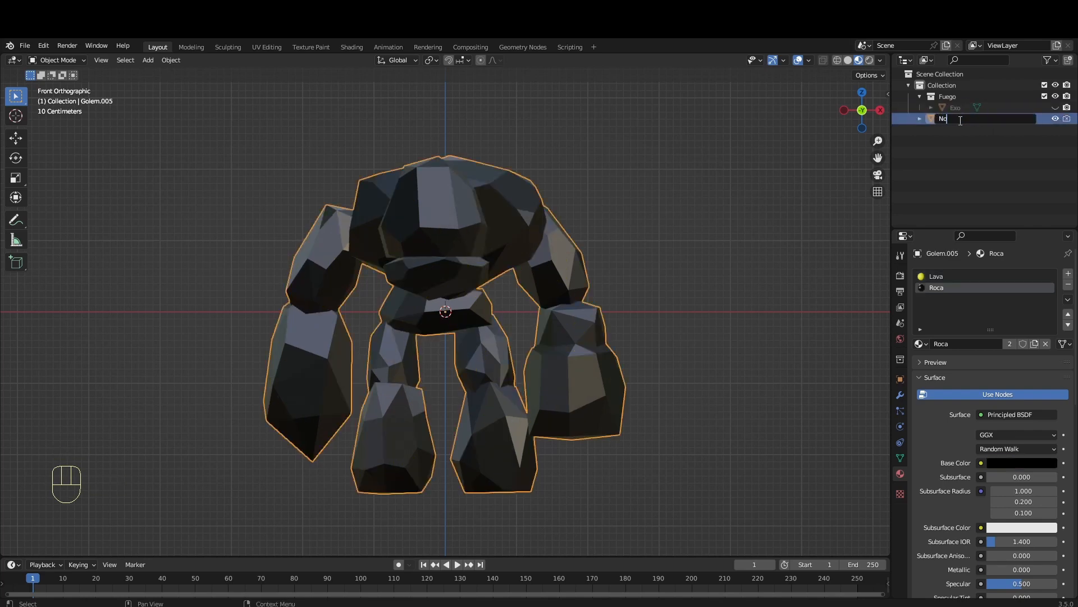
{"action": "type", "text": "Nocleo"}
{"action": "key", "text": "Return"}
{"action": "key", "text": "F2"}
{"action": "type", "text": "Nucleo"}
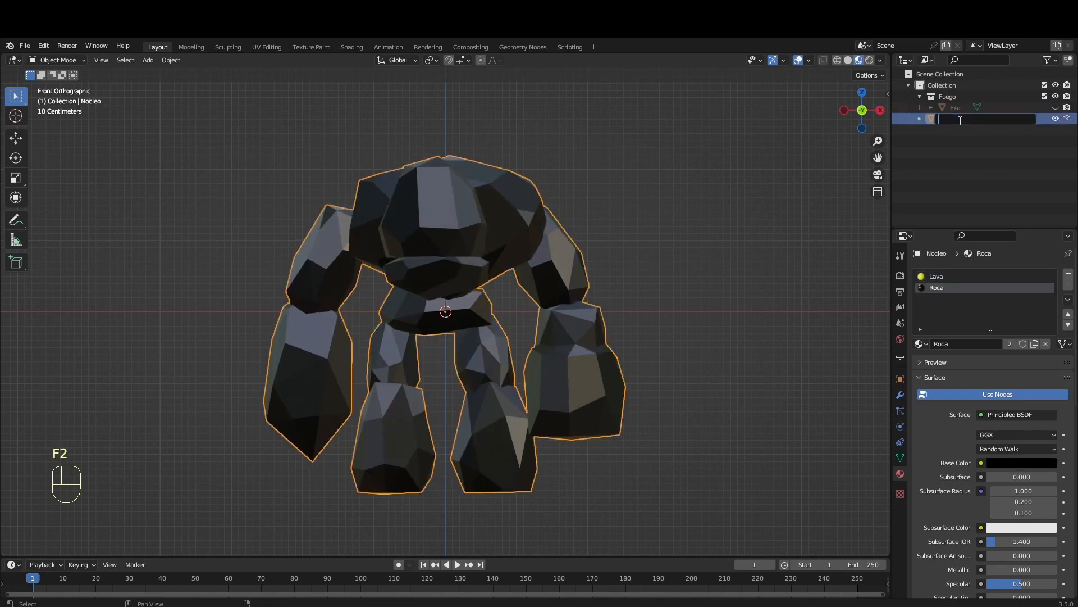
{"action": "key", "text": "Return"}
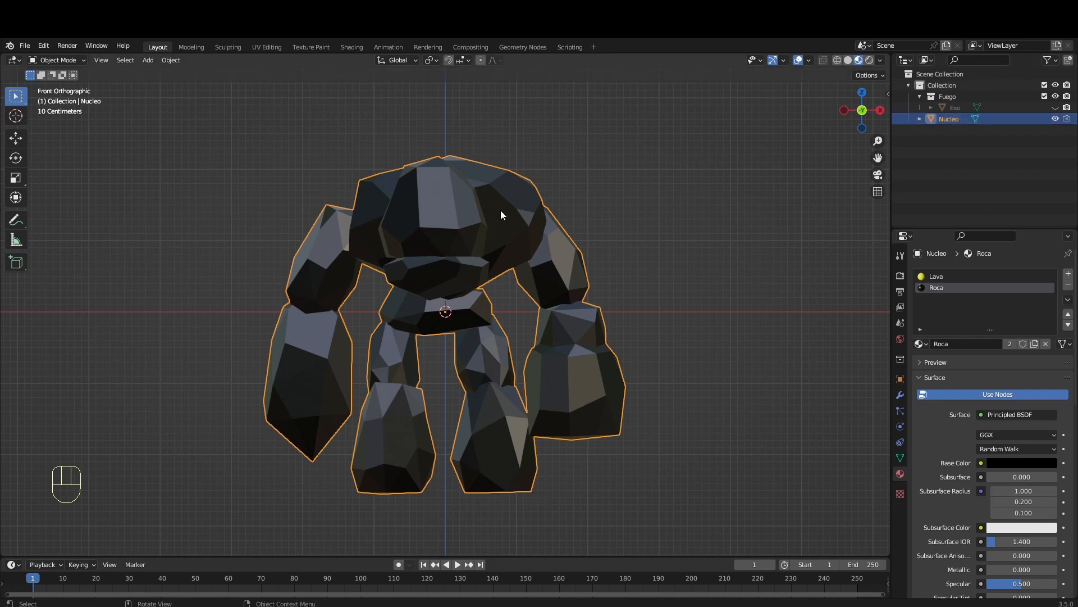
Step: Add a third material slot to the Nucleo mesh with a new material named Nucleo
{"action": "left_click", "coordinate": [1069, 274]}
{"action": "left_click", "coordinate": [971, 344]}
{"action": "double_click", "coordinate": [971, 344]}
{"action": "type", "text": "Nucleo"}
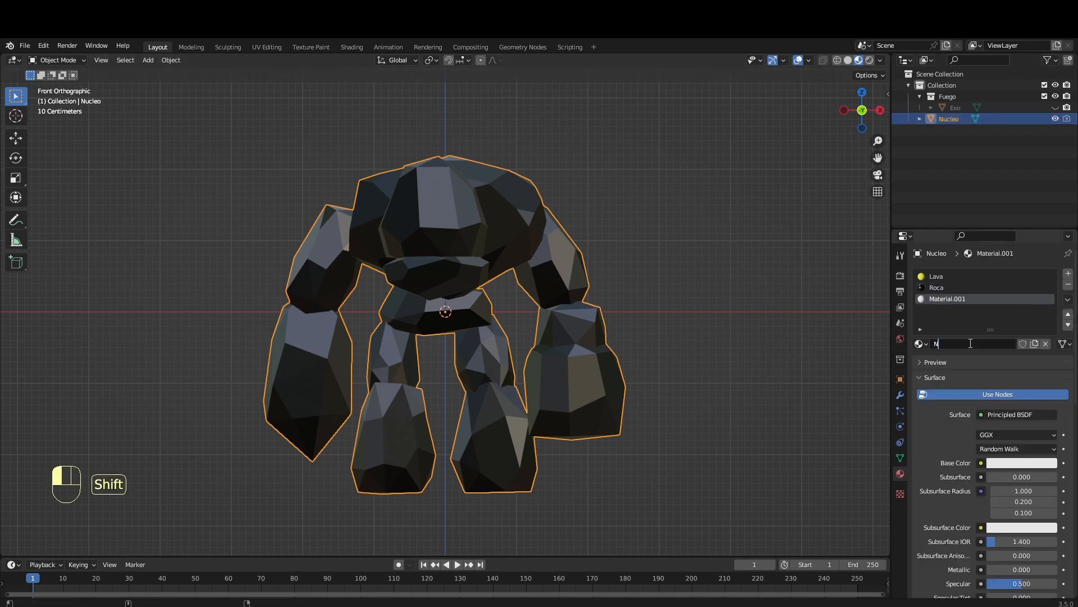
{"action": "key", "text": "Return"}
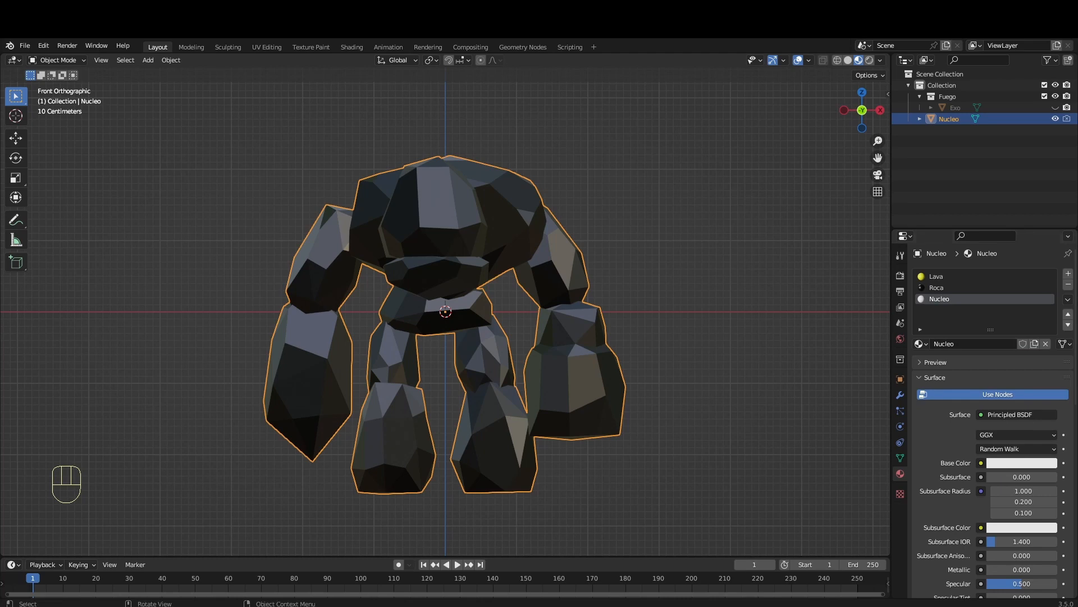
Step: Set the Nucleo material's base color to hex F2F217
{"action": "left_click", "coordinate": [1026, 465]}
{"action": "left_click", "coordinate": [1014, 413]}
{"action": "key", "text": "ctrl+v"}
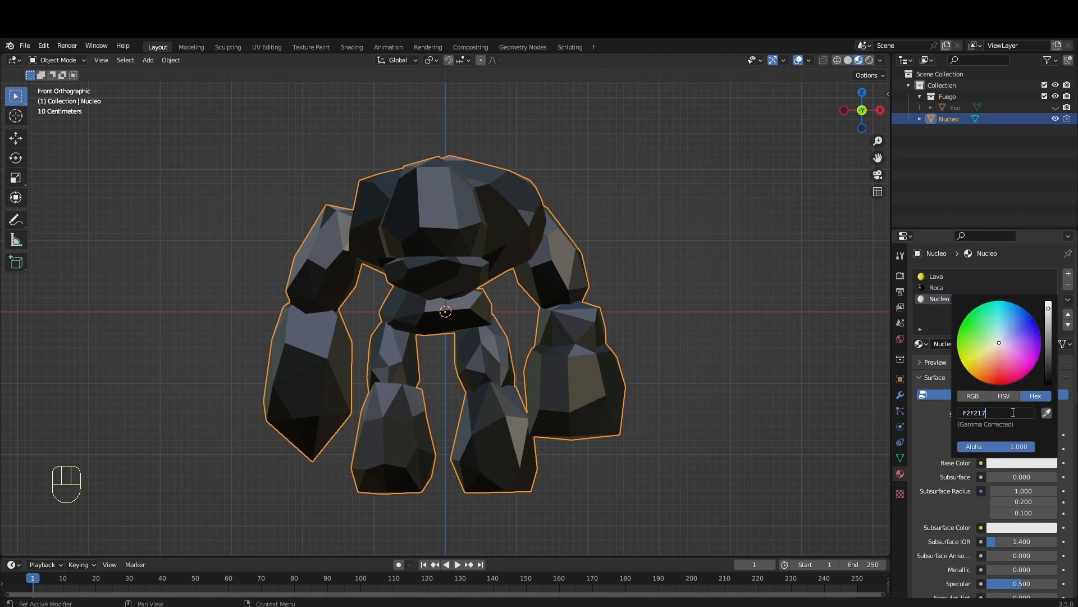
{"action": "key", "text": "Return"}
Step: Set the Nucleo material's emission to the same yellow as its base color, with an emission strength of 6
{"action": "scroll", "coordinate": [927, 461], "scroll_direction": "down", "scroll_amount": 8}
{"action": "left_click", "coordinate": [1022, 550]}
{"action": "left_click", "coordinate": [997, 503]}
{"action": "key", "text": "ctrl+v"}
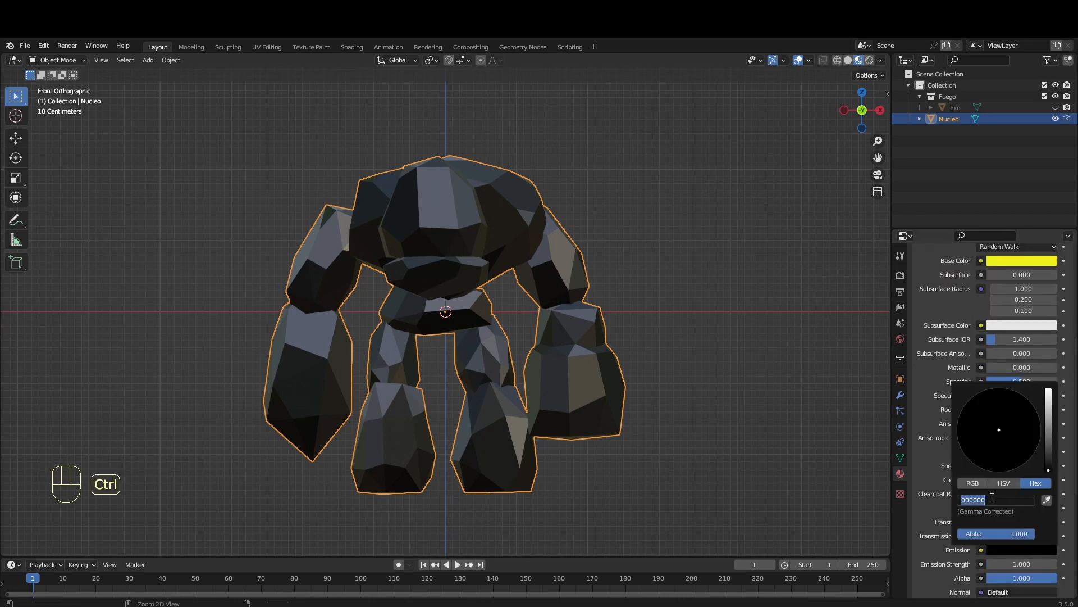
{"action": "key", "text": "Return"}
{"action": "double_click", "coordinate": [1018, 563]}
{"action": "type", "text": "6"}
{"action": "key", "text": "Return"}
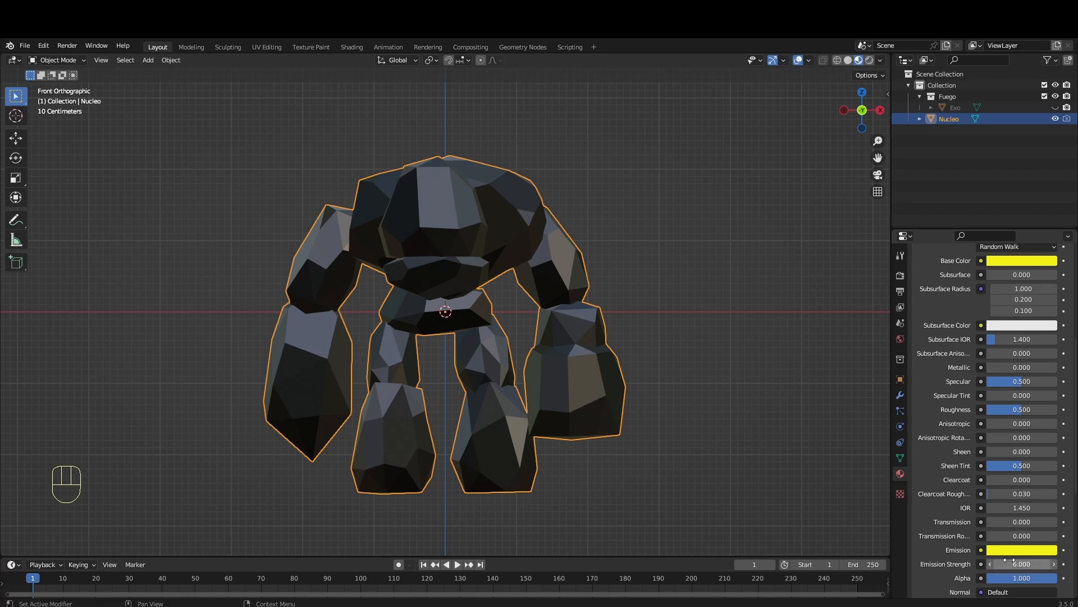
Step: Assign the Nucleo material to every face of the Nucleo mesh
{"action": "scroll", "coordinate": [949, 315], "scroll_direction": "up", "scroll_amount": 9}
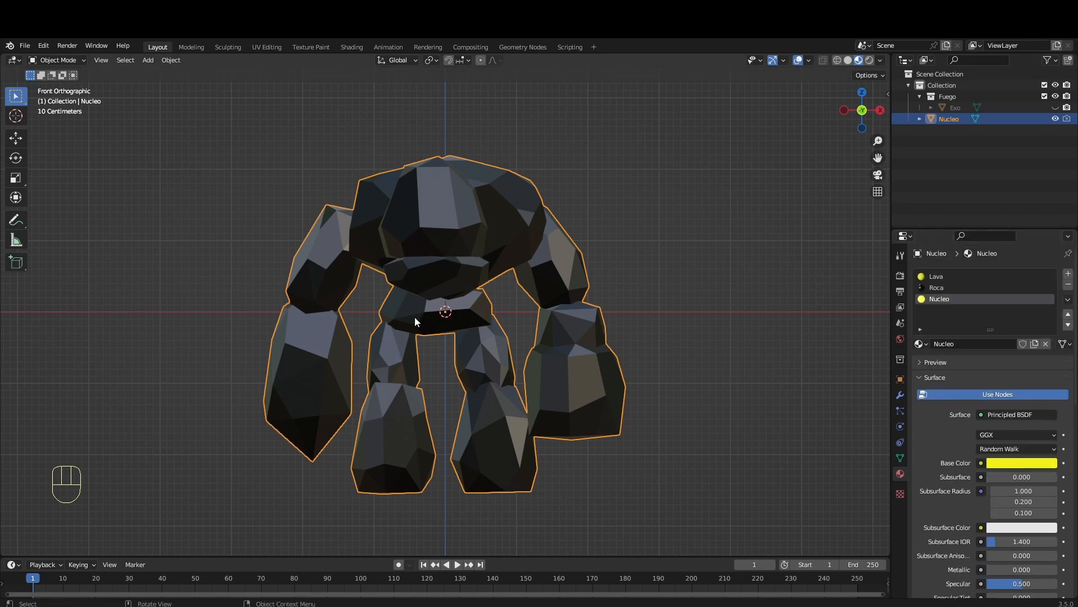
{"action": "key", "text": "Tab"}
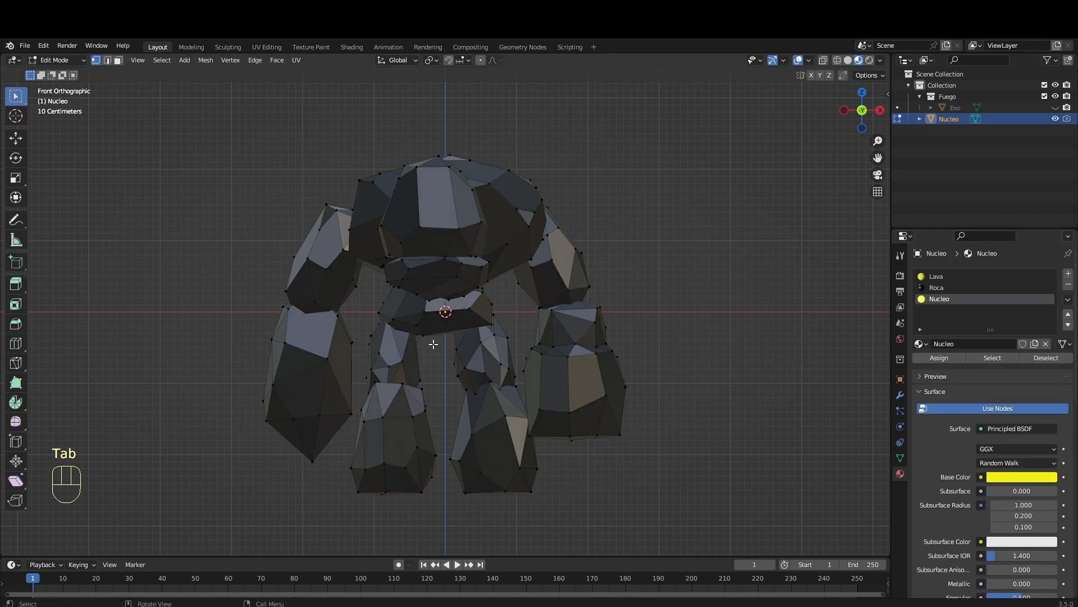
{"action": "key", "text": "a"}
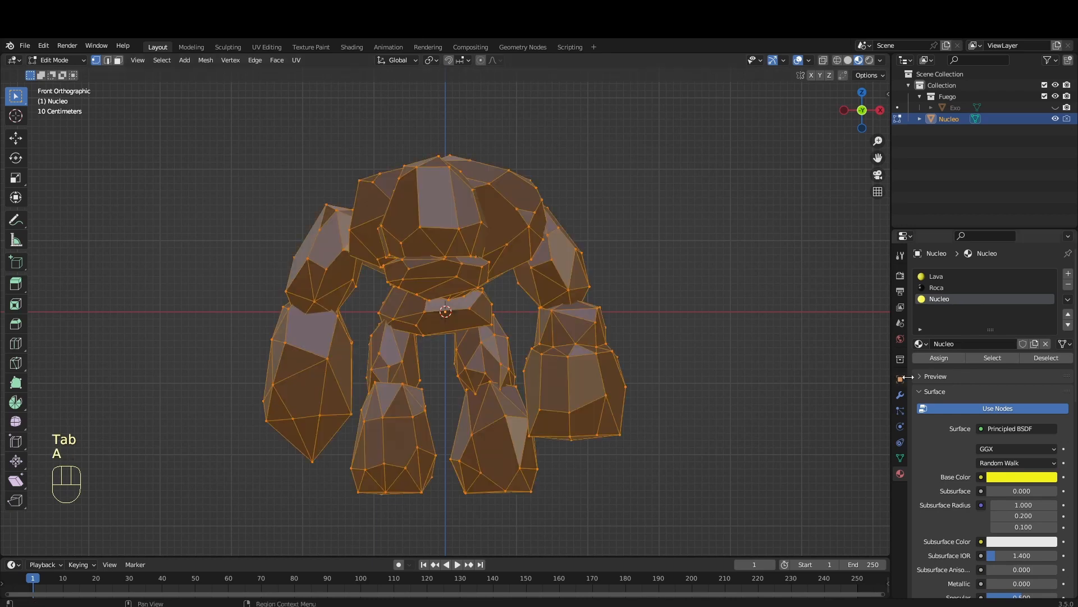
{"action": "left_click", "coordinate": [937, 360]}
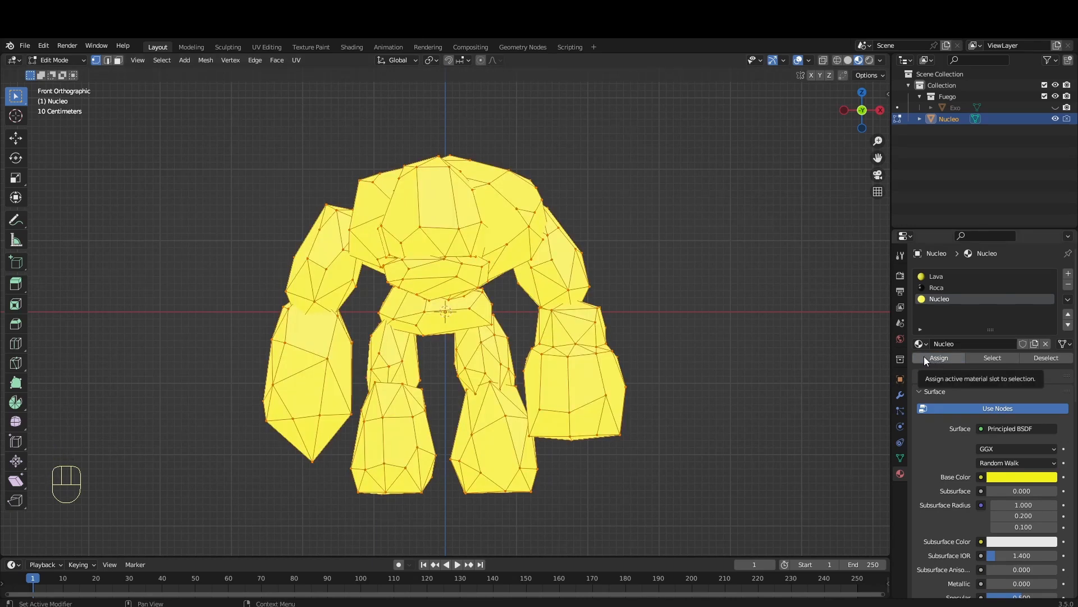
{"action": "key", "text": "Tab"}
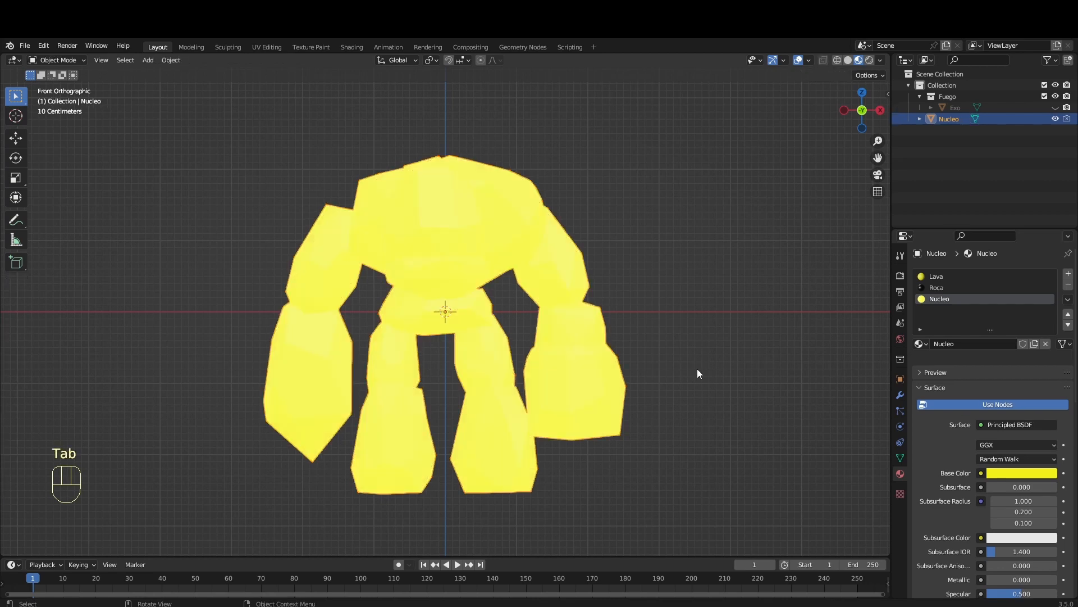
Step: Enable Ambient Occlusion and Bloom in the scene's Eevee render settings
{"action": "left_click", "coordinate": [899, 260]}
{"action": "left_click", "coordinate": [901, 275]}
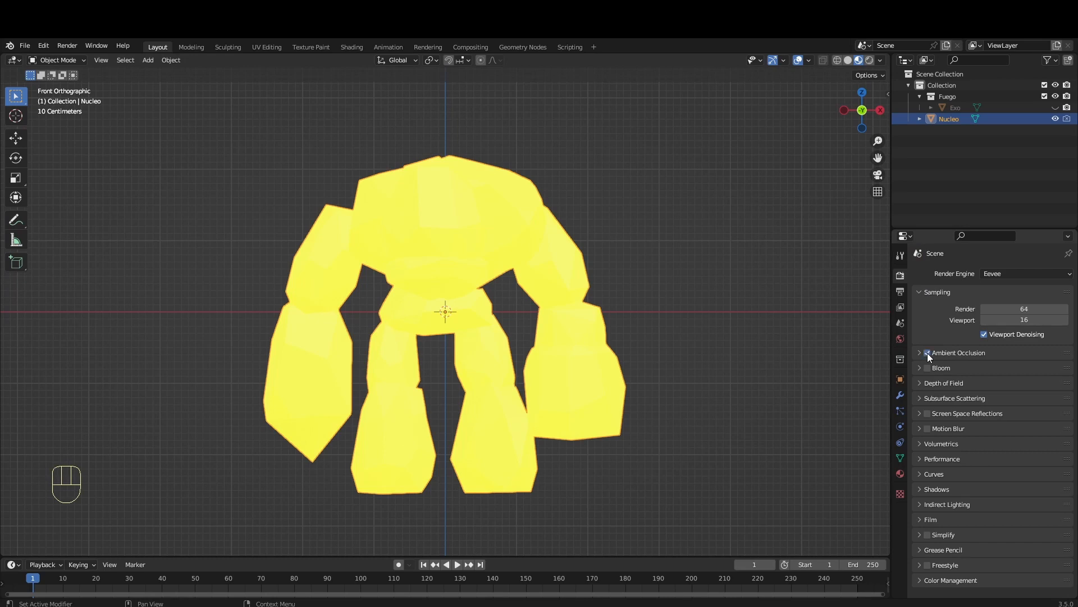
{"action": "left_click", "coordinate": [927, 368]}
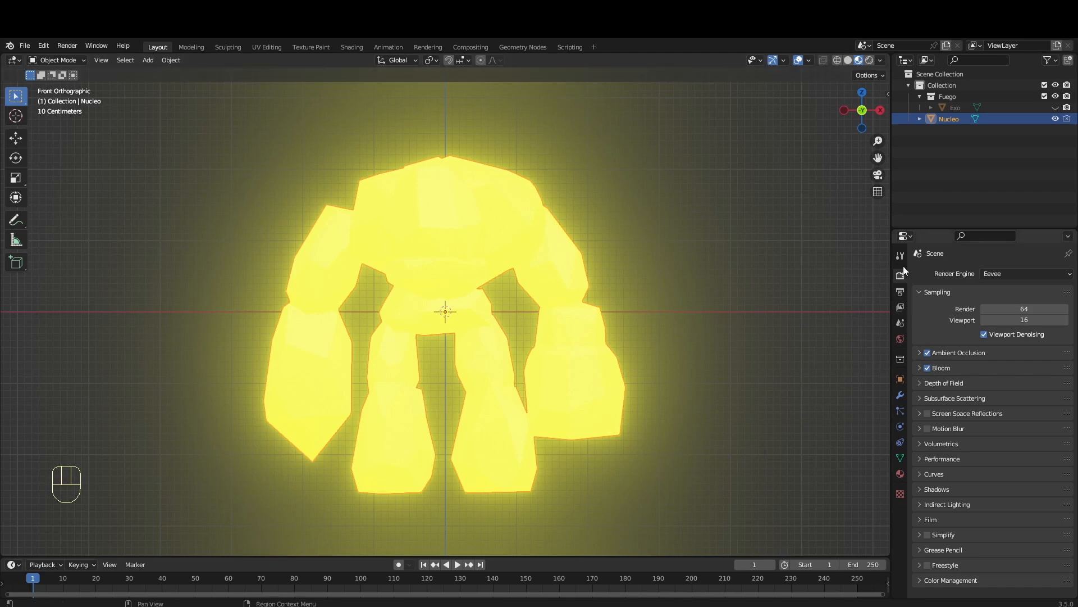
Step: Hide the glowing Nucleo mesh and show the fractured Exo mesh
{"action": "left_click", "coordinate": [955, 105]}
{"action": "left_click", "coordinate": [1056, 119]}
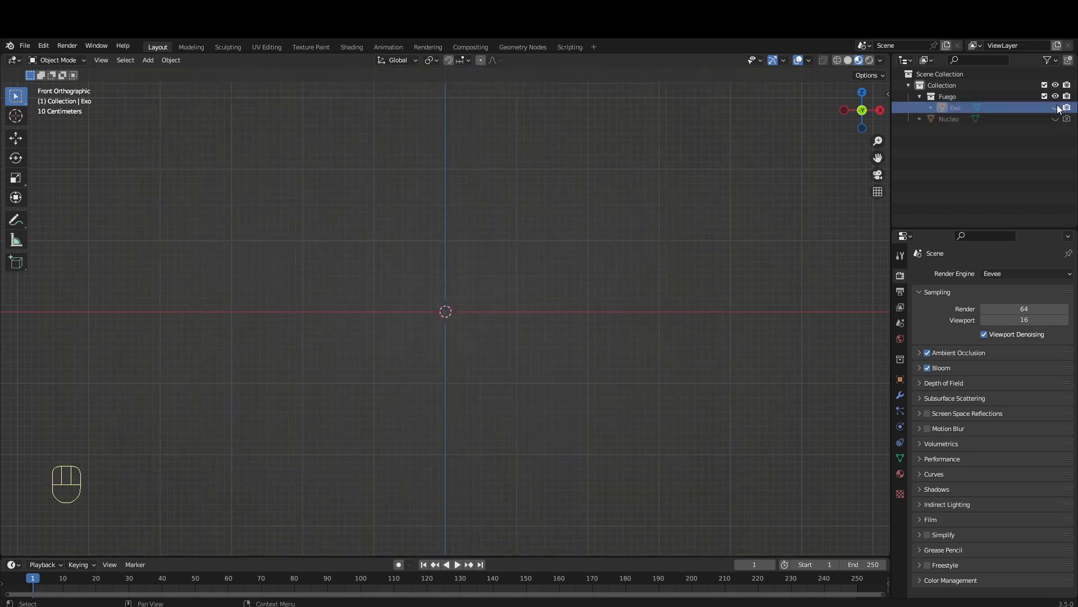
{"action": "left_click", "coordinate": [1056, 108]}
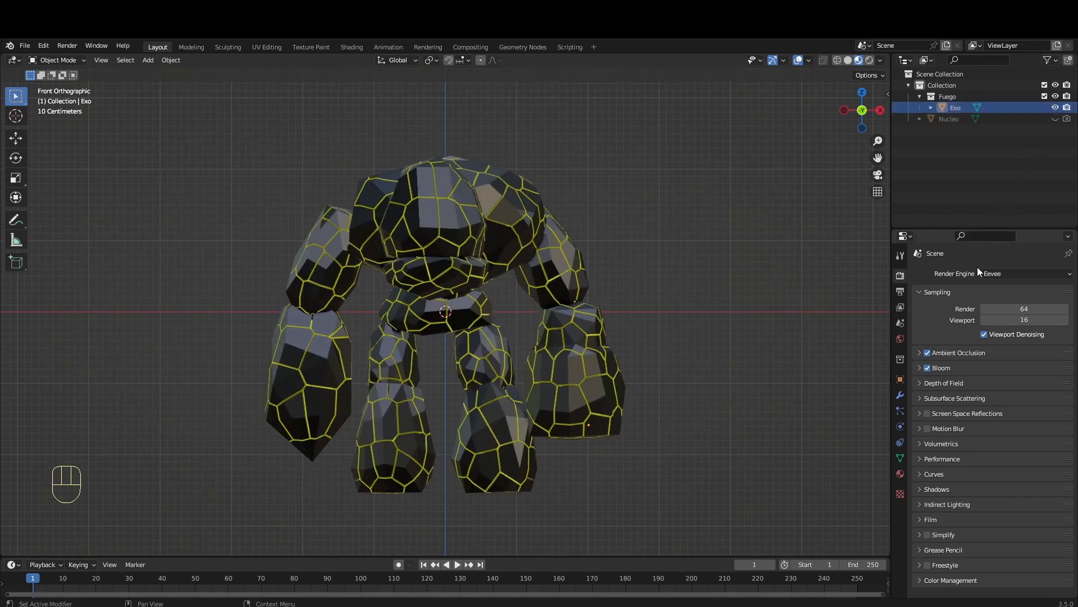
Step: Show Nucleo together with Exo to examine how the two meshes overlap, and hide Nucleo again
{"action": "left_click", "coordinate": [1056, 119]}
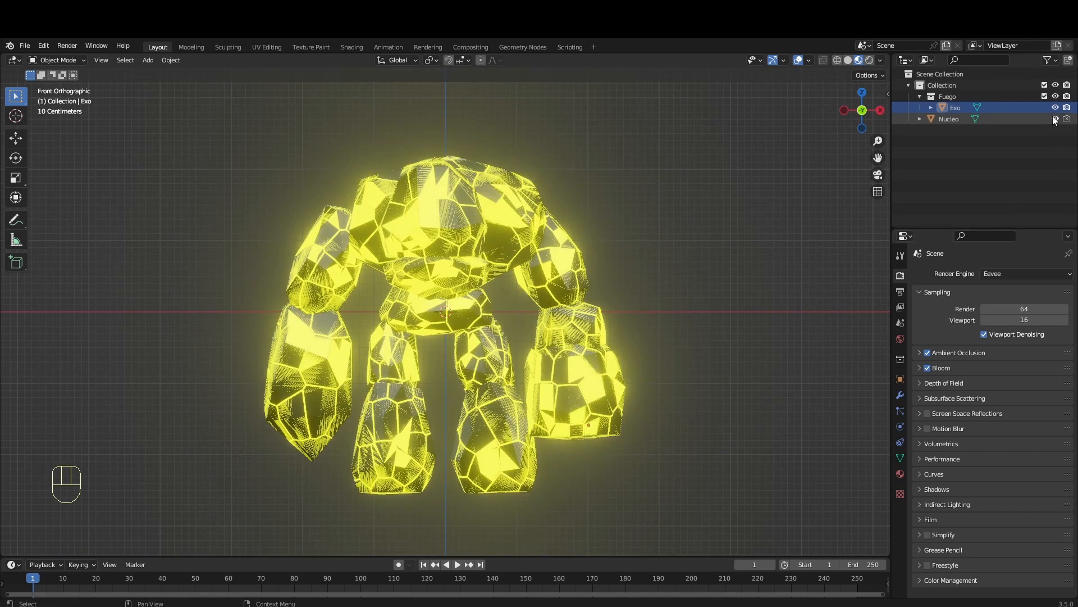
{"action": "left_click", "coordinate": [962, 117]}
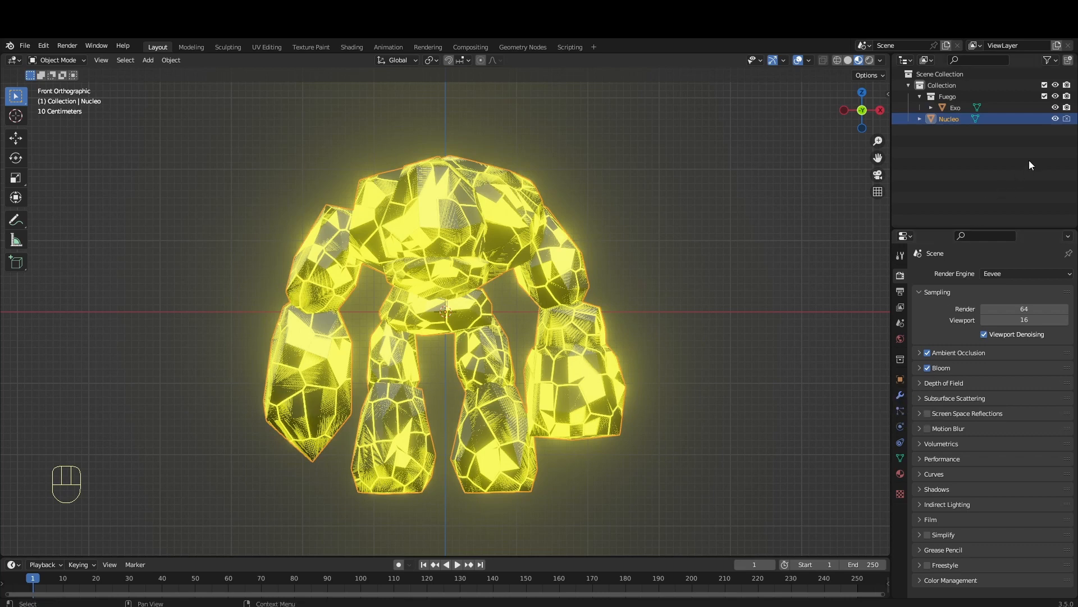
{"action": "left_click", "coordinate": [1054, 119]}
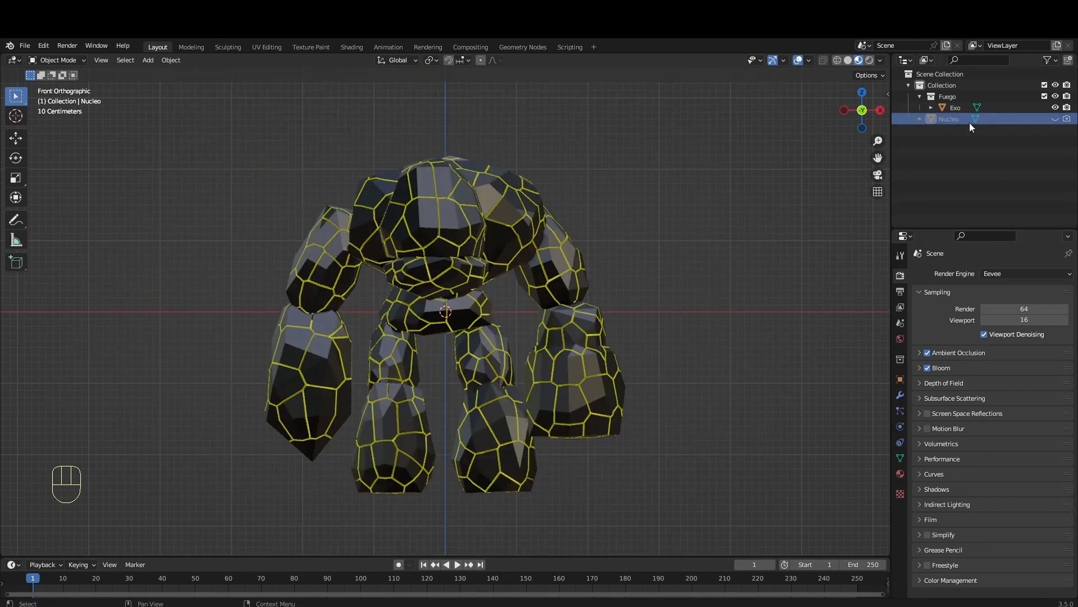
Step: Add a Catmull-Clark Subdivision Surface modifier with viewport level 1 to the Exo mesh and apply it
{"action": "left_click", "coordinate": [959, 107]}
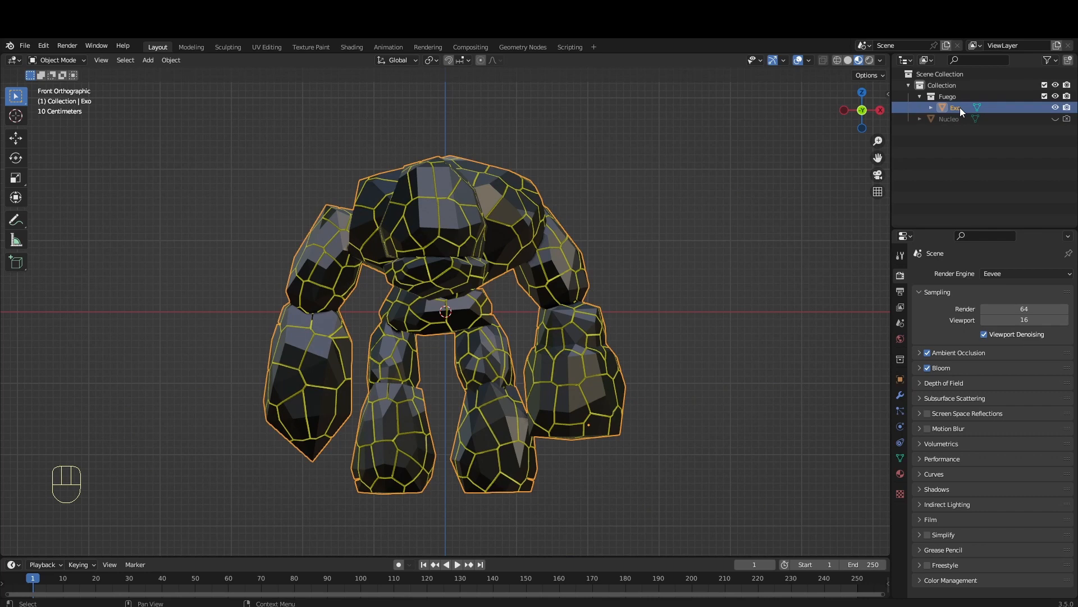
{"action": "left_click", "coordinate": [900, 396]}
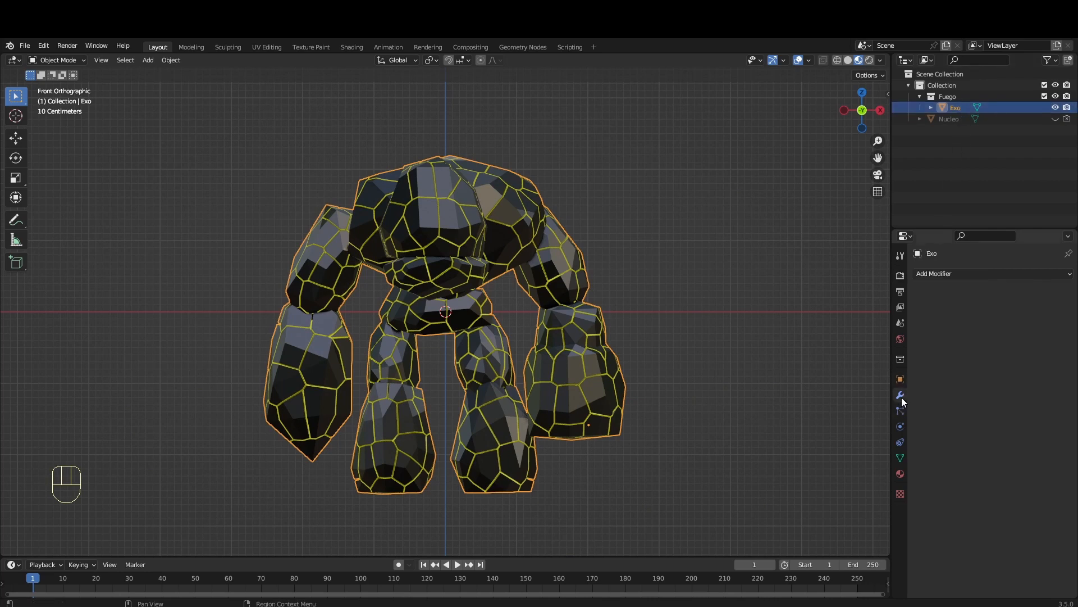
{"action": "left_click", "coordinate": [970, 275]}
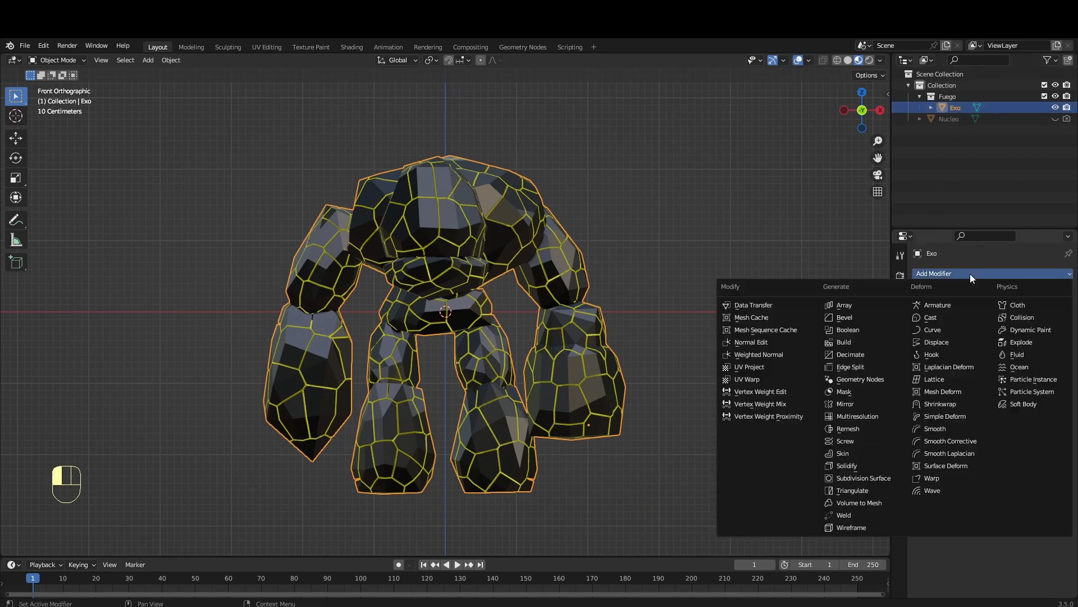
{"action": "left_click", "coordinate": [864, 478]}
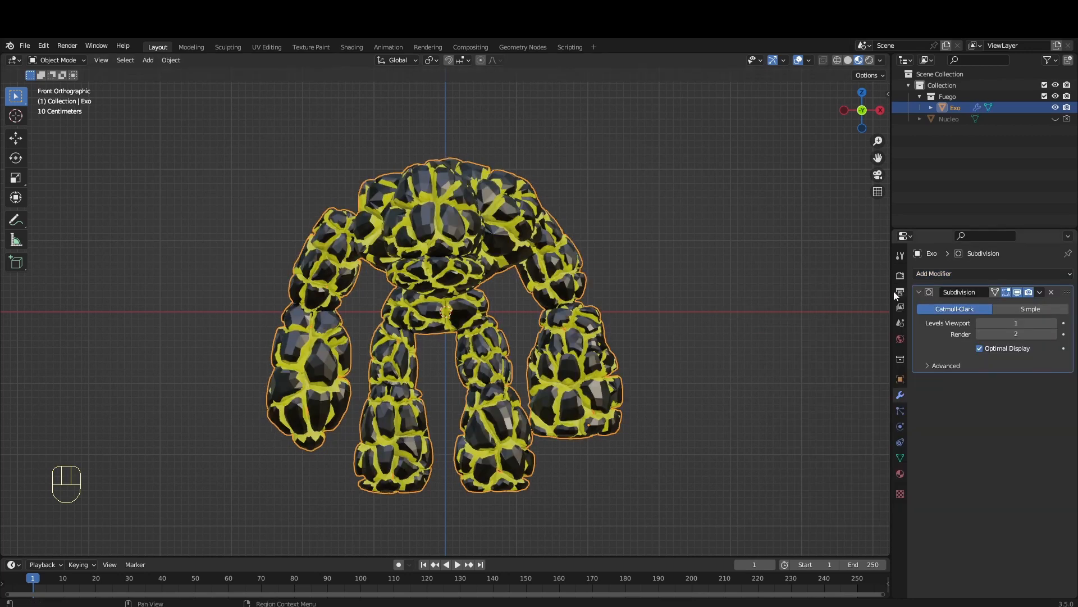
{"action": "left_click", "coordinate": [1040, 292]}
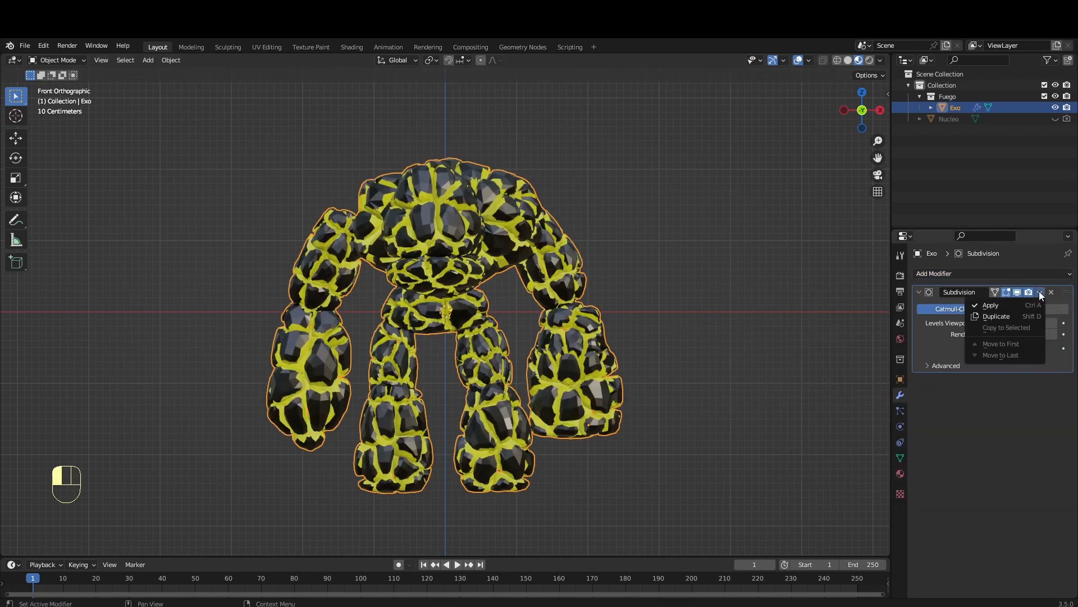
{"action": "left_click", "coordinate": [1011, 305]}
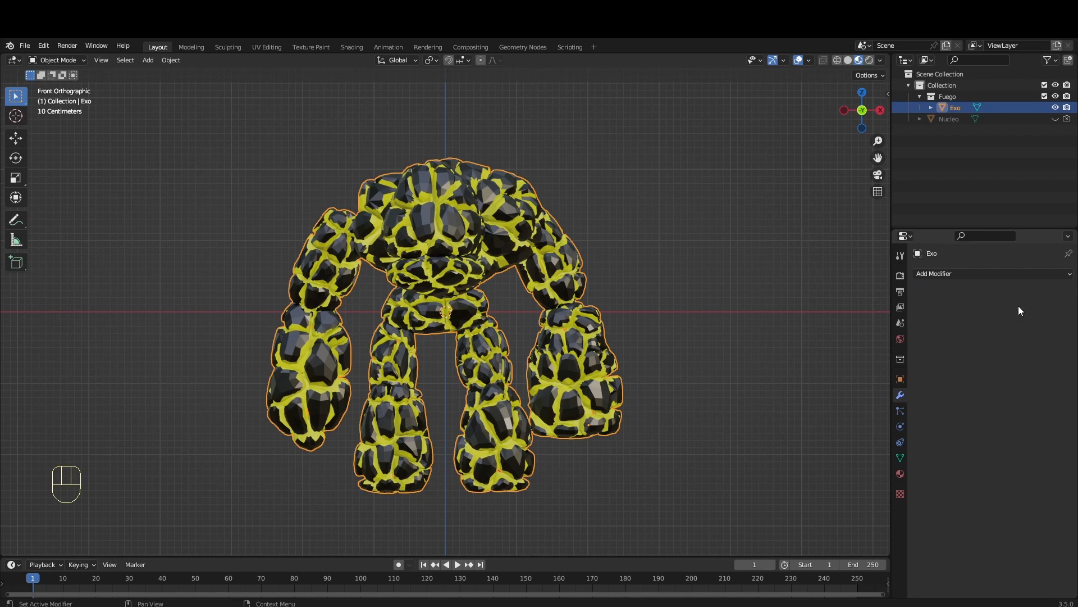
Step: Set the base color of Exo's Lava material to hex CC1E00
{"action": "left_click", "coordinate": [900, 473]}
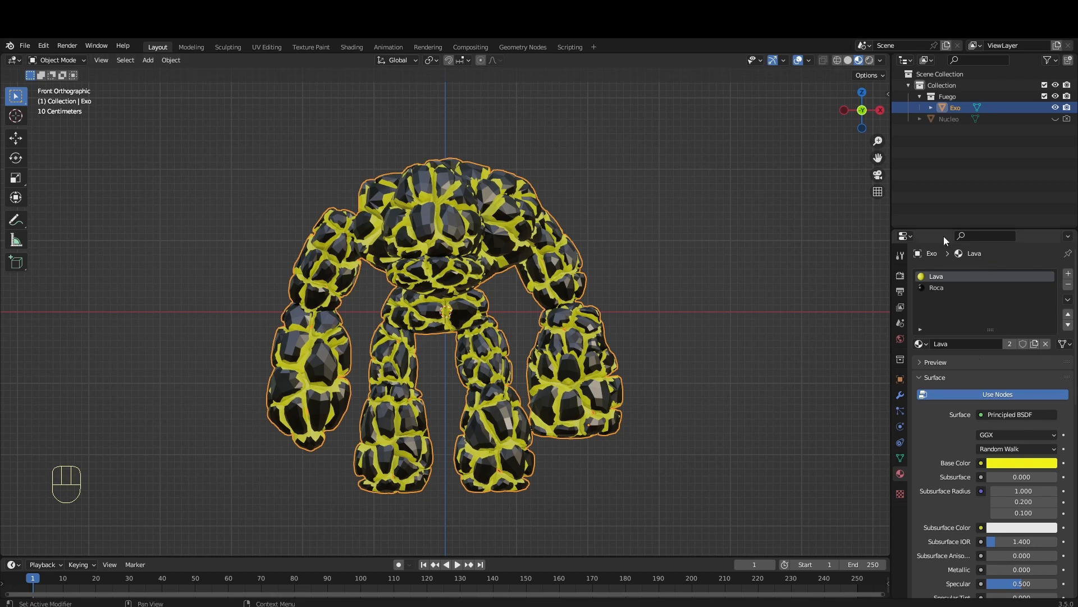
{"action": "left_click", "coordinate": [1022, 464]}
{"action": "left_click", "coordinate": [1010, 417]}
{"action": "key", "text": "ctrl+v"}
{"action": "key", "text": "Return"}
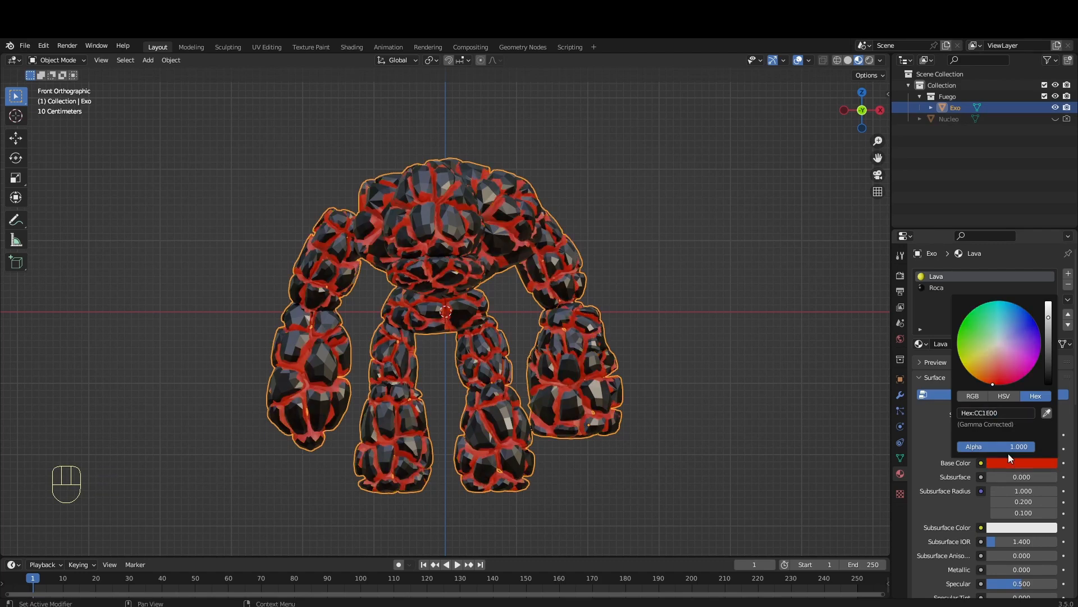
Step: Set the Lava material's emission color to hex FF2500 and its emission strength to 5
{"action": "scroll", "coordinate": [1013, 506], "scroll_direction": "down", "scroll_amount": 10}
{"action": "left_click", "coordinate": [1023, 482]}
{"action": "left_click", "coordinate": [1006, 432]}
{"action": "key", "text": "ctrl+v"}
{"action": "key", "text": "Return"}
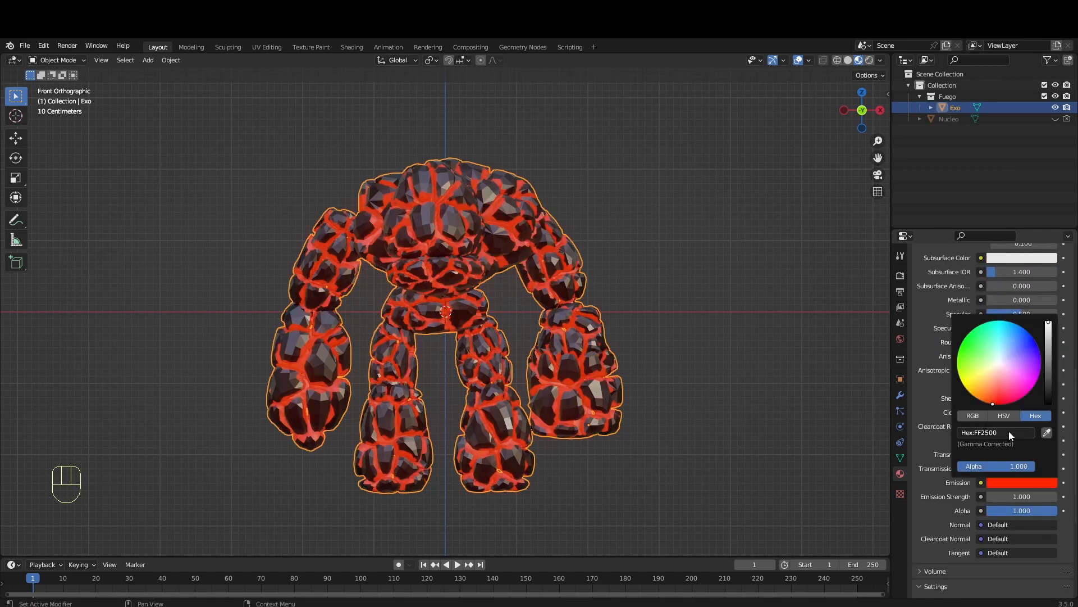
{"action": "left_click", "coordinate": [1011, 495]}
{"action": "type", "text": "5"}
{"action": "key", "text": "Return"}
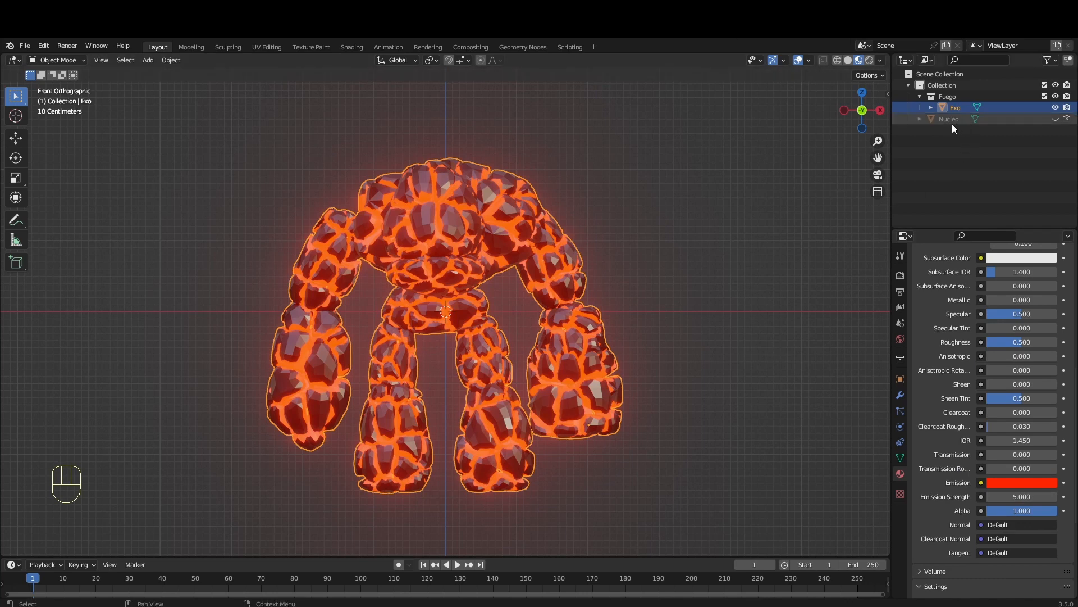
Step: Add a Decimate modifier in Collapse mode to the Exo mesh and lower its ratio to about 0.2653
{"action": "left_click", "coordinate": [900, 396]}
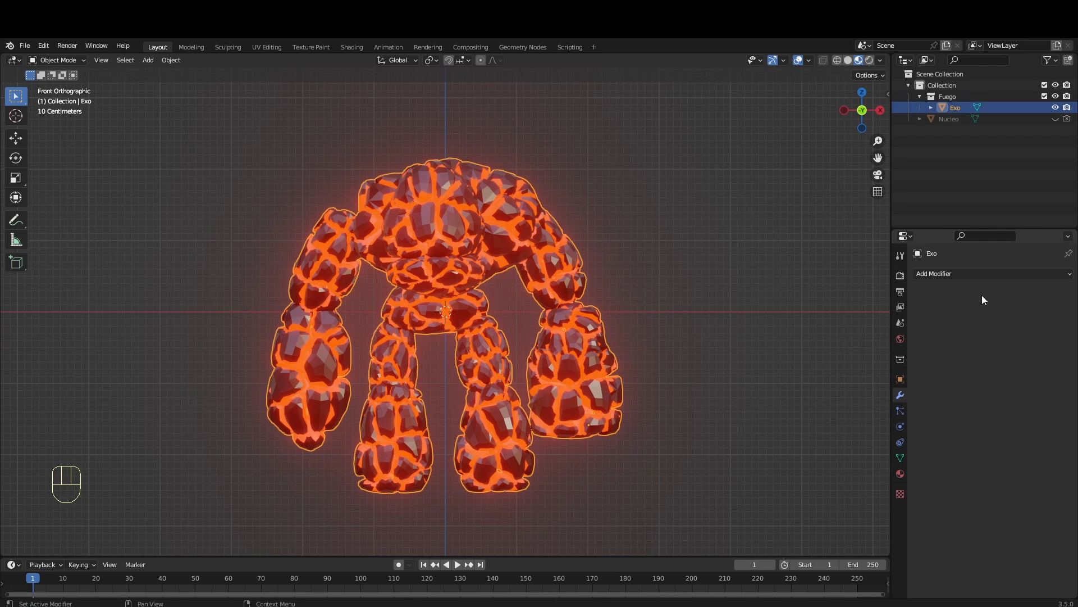
{"action": "left_click", "coordinate": [972, 273]}
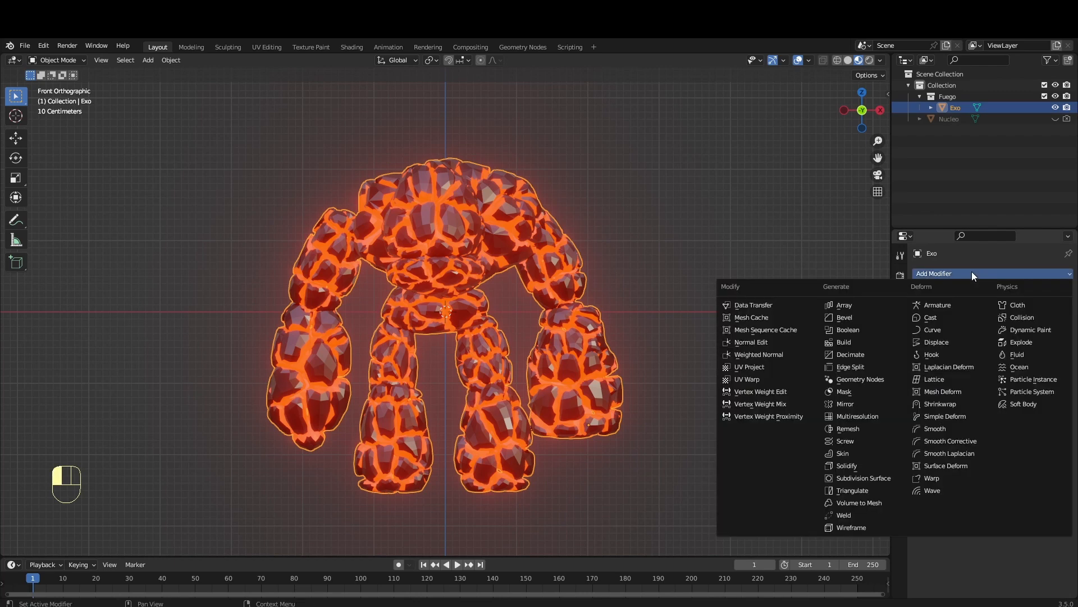
{"action": "left_click", "coordinate": [864, 353]}
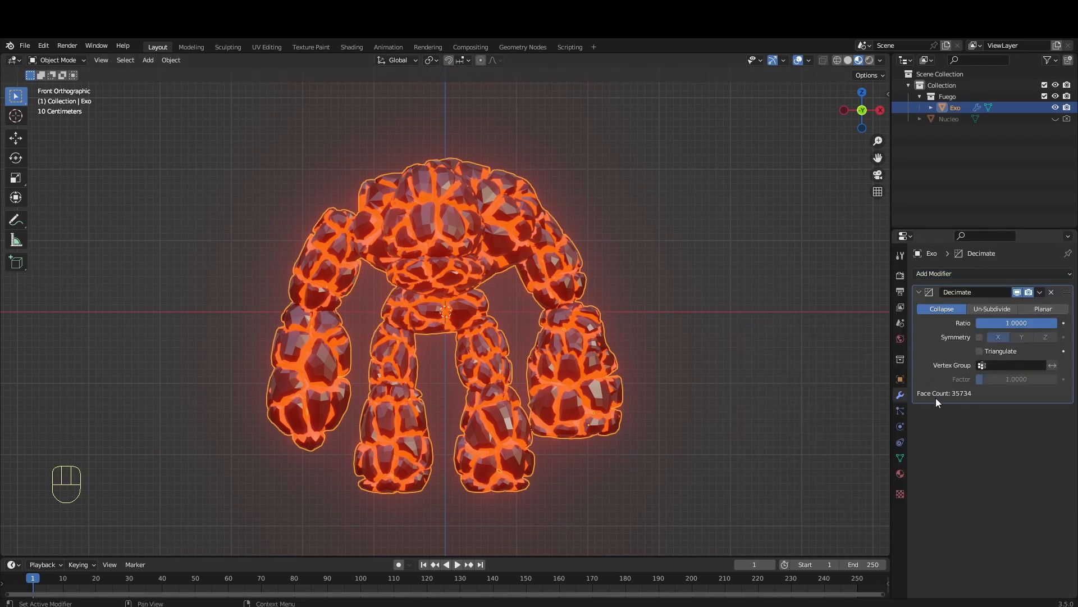
{"action": "left_click", "coordinate": [1018, 322]}
{"action": "key", "text": "Escape"}
{"action": "mouse_move", "coordinate": [1017, 325]}
{"action": "left_mouse_down"}
{"action": "mouse_move", "coordinate": [953, 324]}
{"action": "mouse_move", "coordinate": [997, 323]}
{"action": "left_mouse_up"}
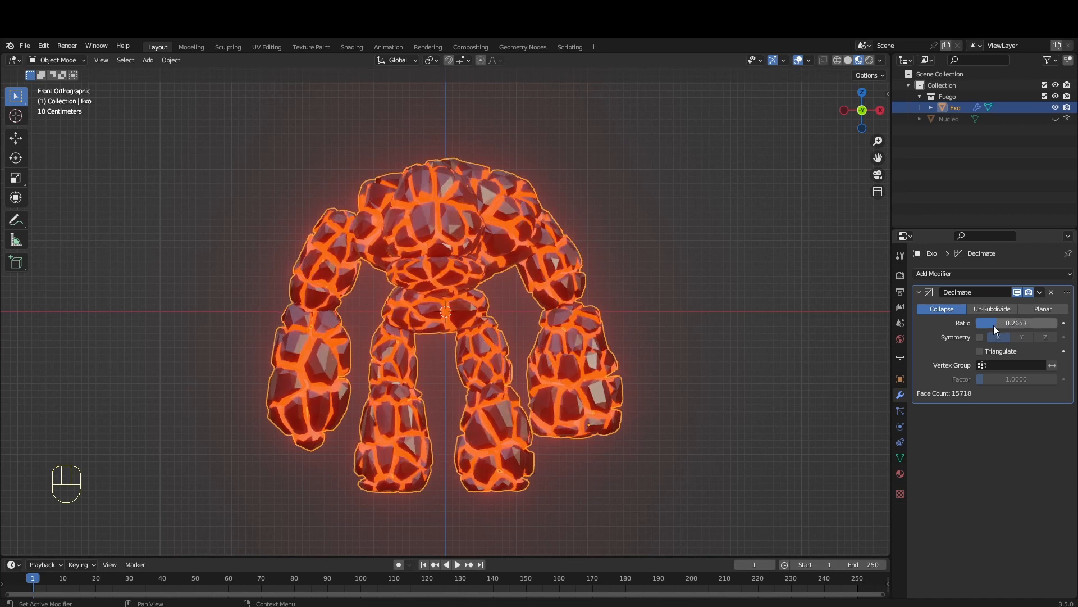
Step: Check the simplified rocks from the front and apply the Decimate modifier to Exo
{"action": "scroll", "coordinate": [554, 323], "scroll_direction": "up", "scroll_amount": 5}
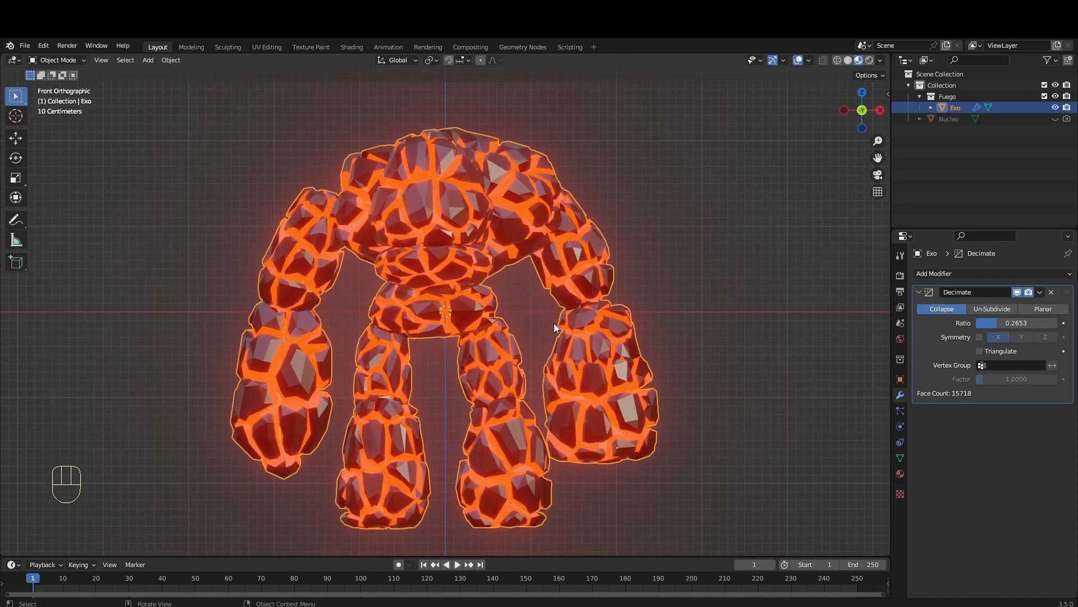
{"action": "scroll", "coordinate": [554, 322], "scroll_direction": "down", "scroll_amount": 3}
{"action": "mouse_move", "coordinate": [554, 322]}
{"action": "middle_mouse_down"}
{"action": "mouse_move", "coordinate": [628, 322]}
{"action": "mouse_move", "coordinate": [763, 354]}
{"action": "mouse_move", "coordinate": [797, 335]}
{"action": "mouse_move", "coordinate": [830, 286]}
{"action": "mouse_move", "coordinate": [883, 296]}
{"action": "mouse_move", "coordinate": [659, 350]}
{"action": "mouse_move", "coordinate": [572, 348]}
{"action": "mouse_move", "coordinate": [566, 336]}
{"action": "middle_mouse_up"}
{"action": "key", "text": "KP_1"}
{"action": "left_click", "coordinate": [1043, 292]}
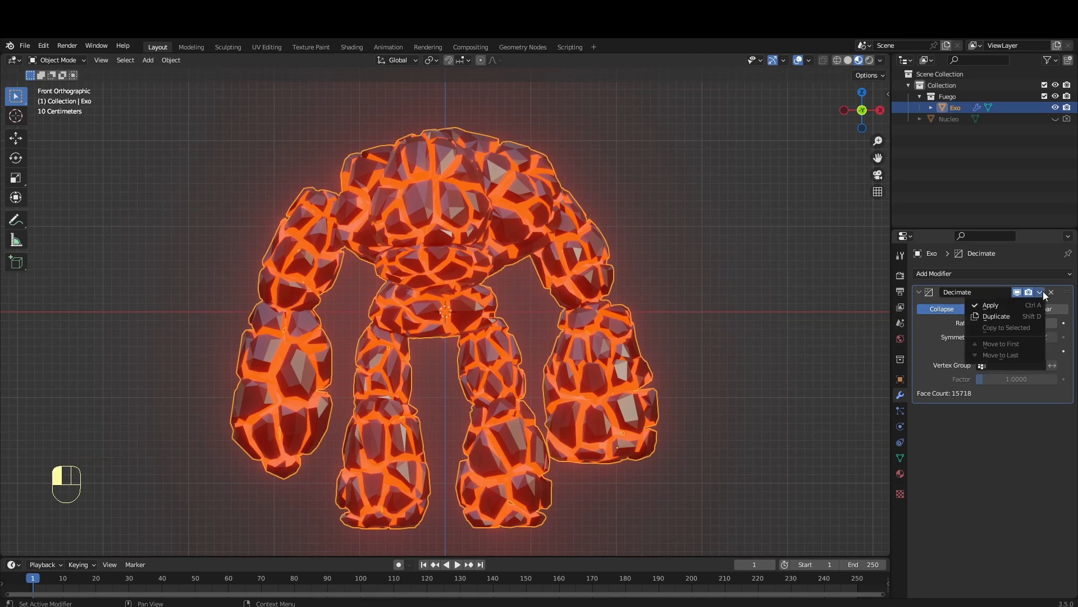
{"action": "left_click", "coordinate": [1011, 305]}
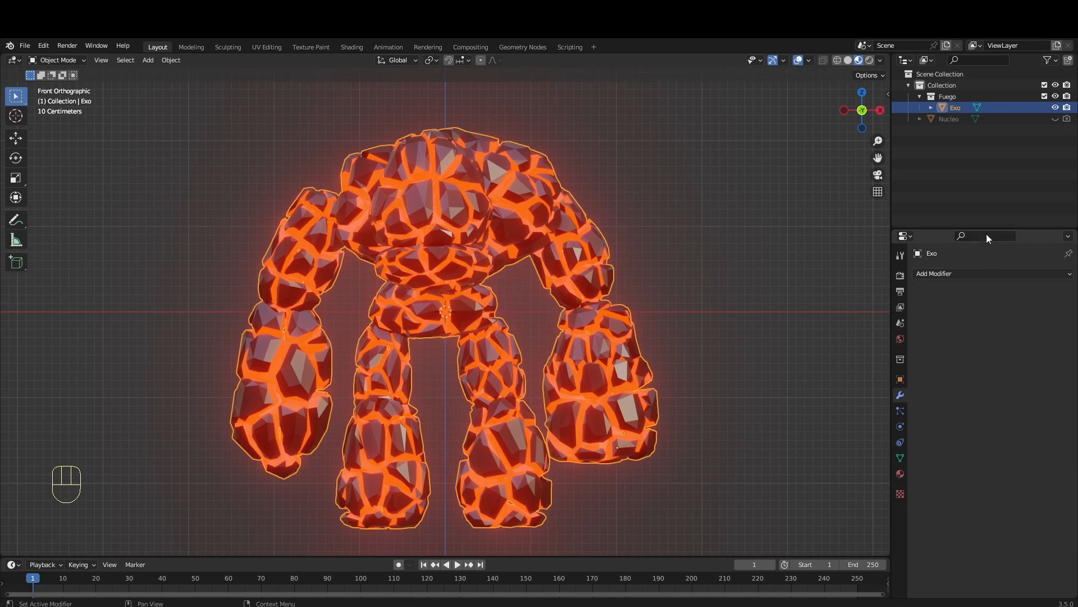
Step: Show Nucleo and add a Displace modifier to it with strength -0.3 along the normals
{"action": "left_click", "coordinate": [1056, 120]}
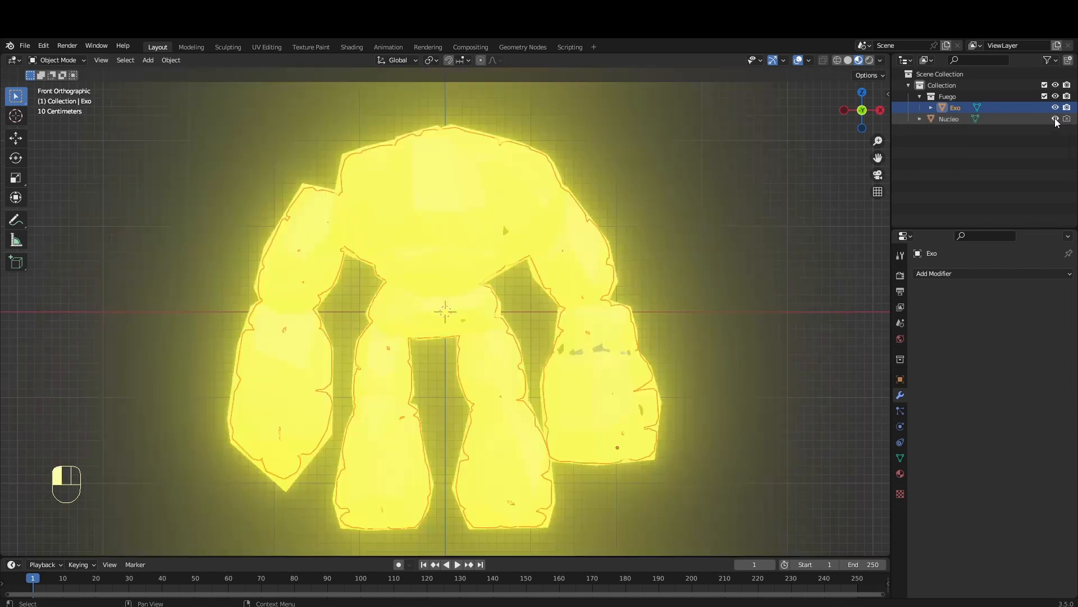
{"action": "left_click", "coordinate": [1016, 120]}
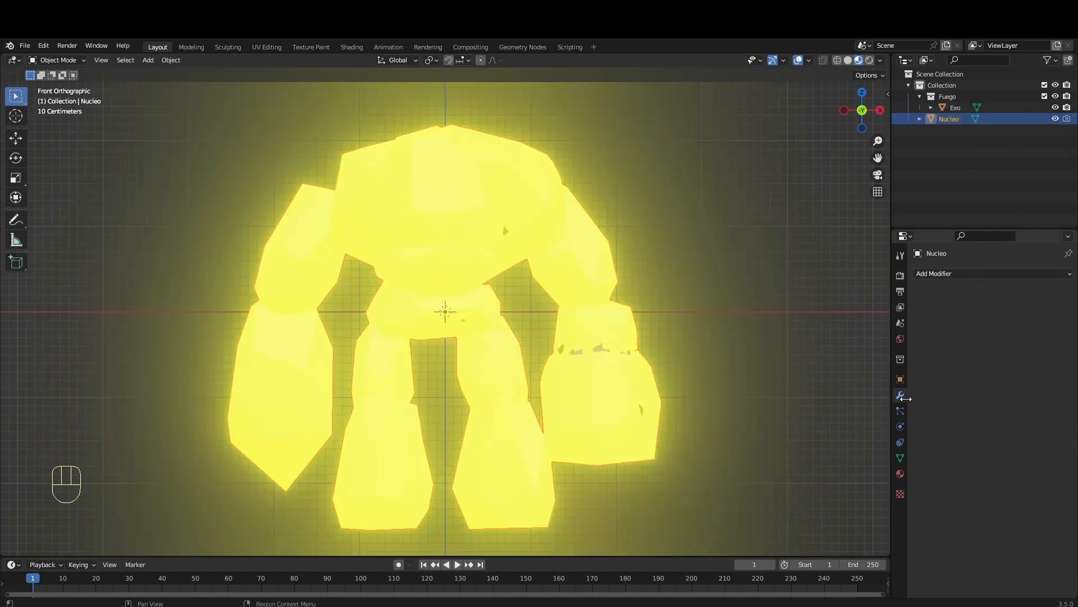
{"action": "left_click", "coordinate": [953, 273]}
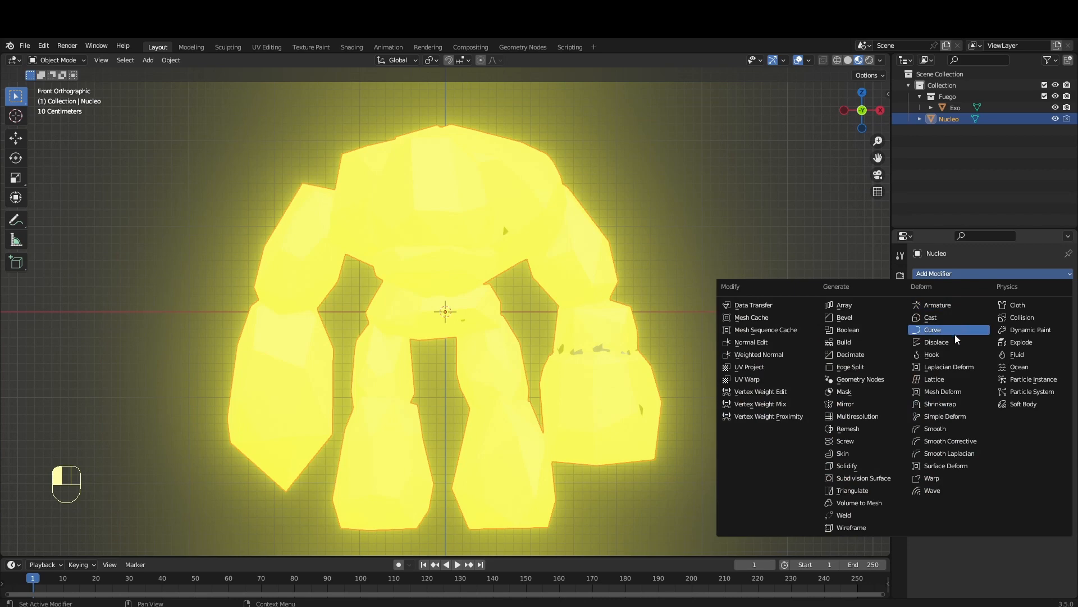
{"action": "left_click", "coordinate": [949, 339]}
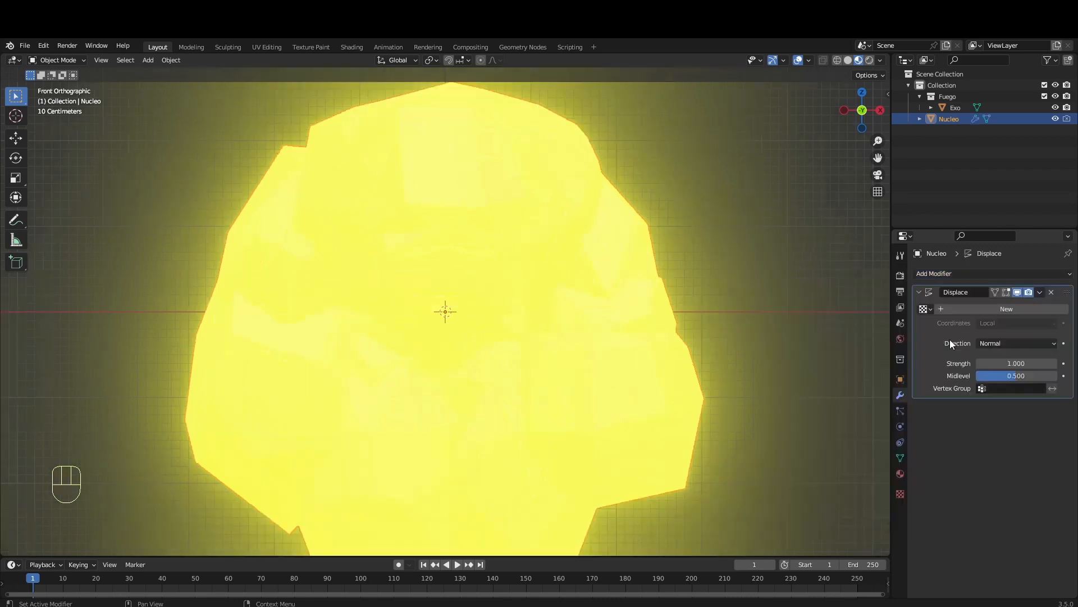
{"action": "mouse_move", "coordinate": [977, 365]}
{"action": "left_mouse_down"}
{"action": "mouse_move", "coordinate": [952, 365]}
{"action": "mouse_move", "coordinate": [979, 369]}
{"action": "left_mouse_up"}
{"action": "left_click", "coordinate": [979, 365]}
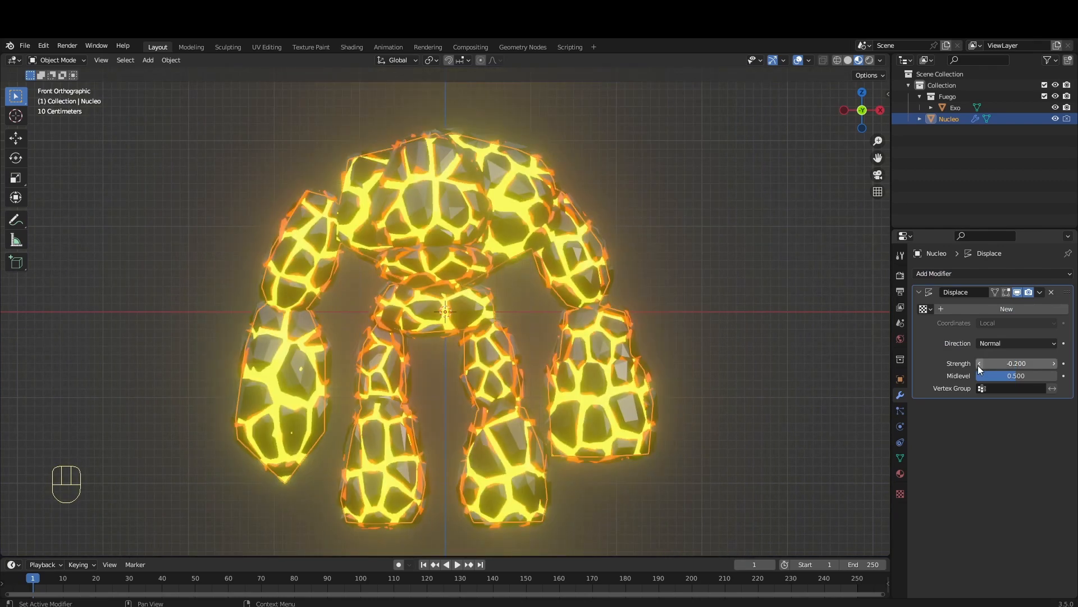
{"action": "left_click", "coordinate": [979, 365]}
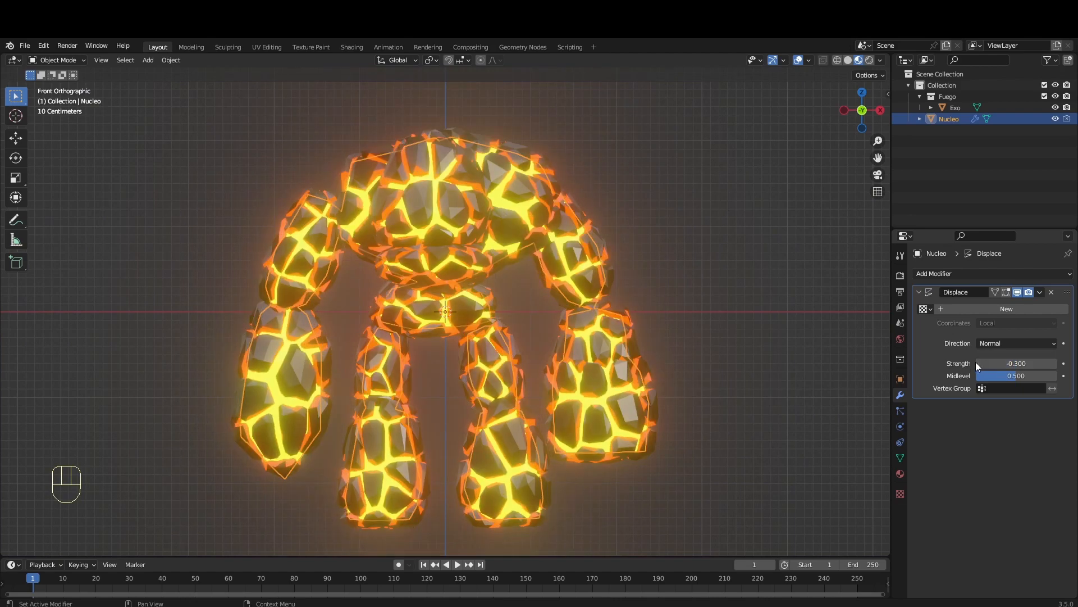
Step: Inspect the glowing core between the rocks from several angles and apply Nucleo's Displace modifier
{"action": "left_click", "coordinate": [696, 253]}
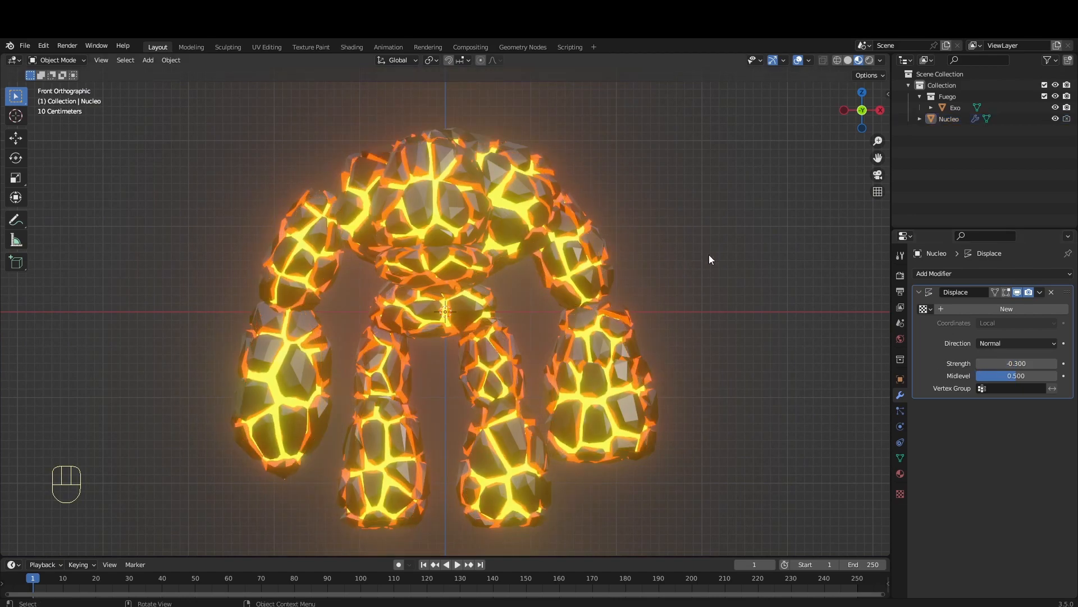
{"action": "middle_click_drag", "start_coordinate": [709, 255], "coordinate": [225, 263]}
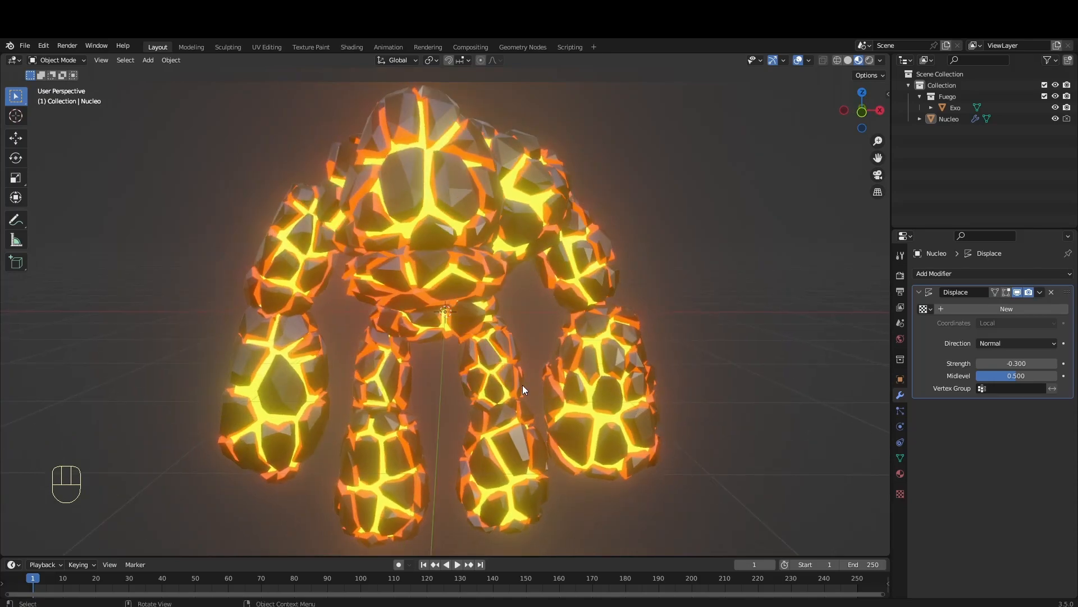
{"action": "scroll", "coordinate": [540, 382], "scroll_direction": "up", "scroll_amount": 3}
{"action": "middle_click_drag", "start_coordinate": [588, 368], "coordinate": [706, 300]}
{"action": "scroll", "coordinate": [706, 300], "scroll_direction": "down", "scroll_amount": 3}
{"action": "key", "text": "KP_1"}
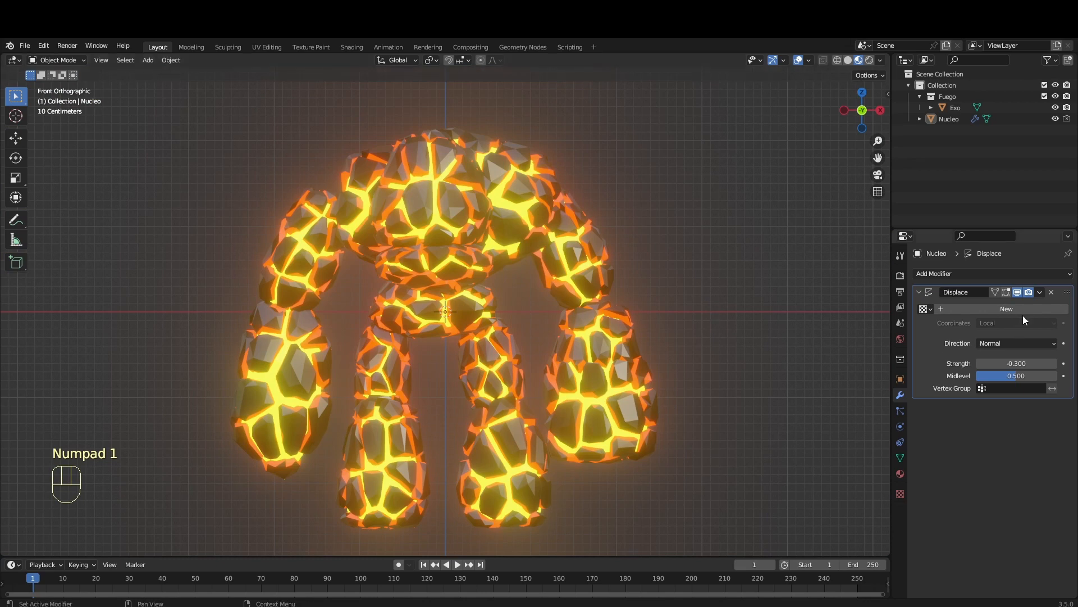
{"action": "left_click_drag", "start_coordinate": [1040, 293], "coordinate": [1034, 302]}
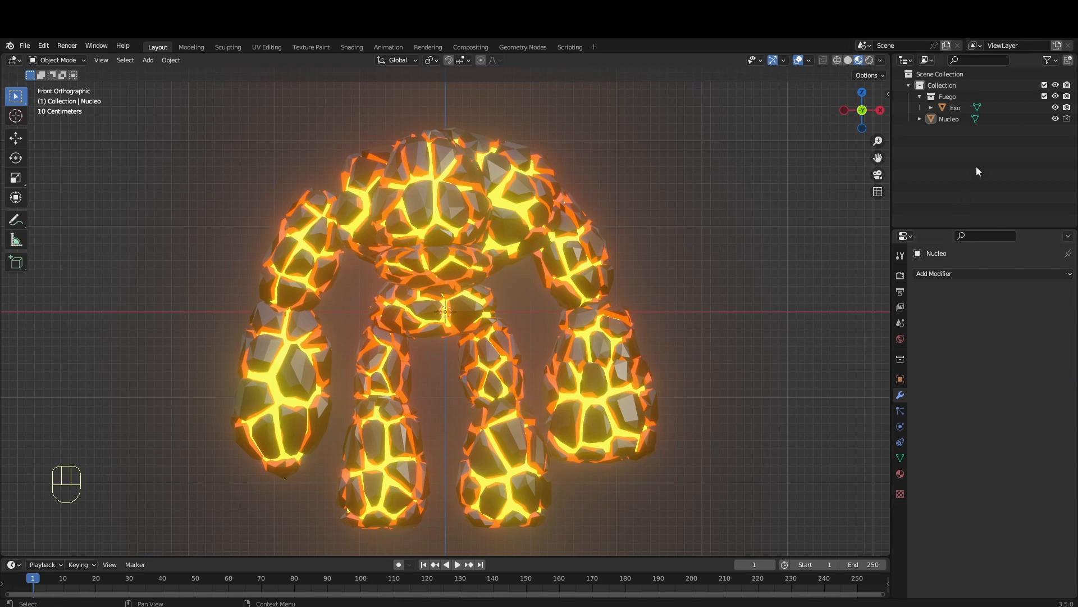
Step: Add a Displace modifier to the Exo shell and reduce its strength to 0.1
{"action": "left_click", "coordinate": [958, 108]}
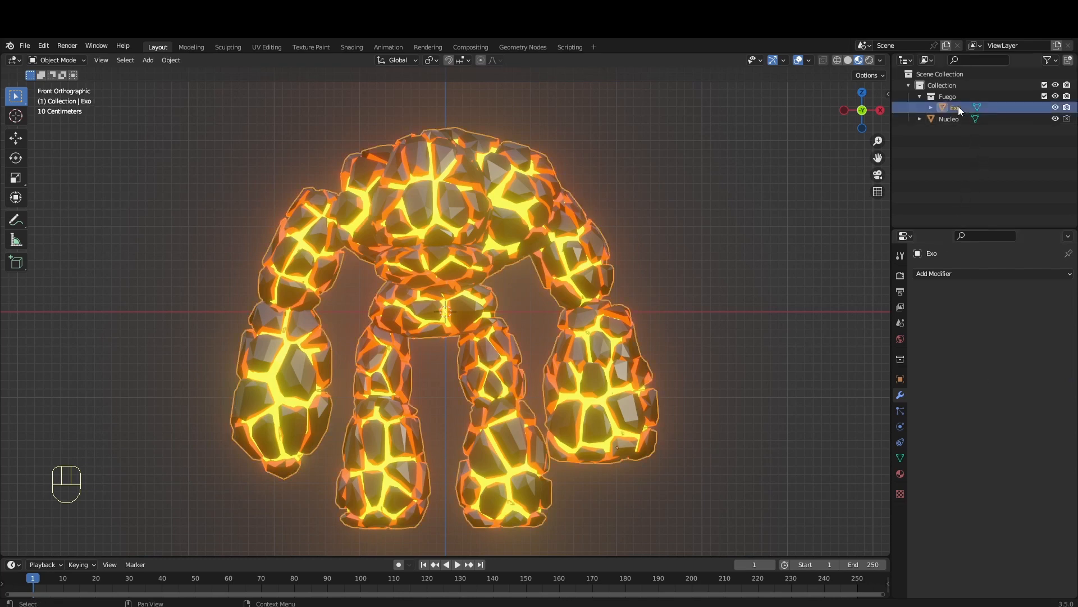
{"action": "left_click_drag", "start_coordinate": [939, 271], "coordinate": [942, 342]}
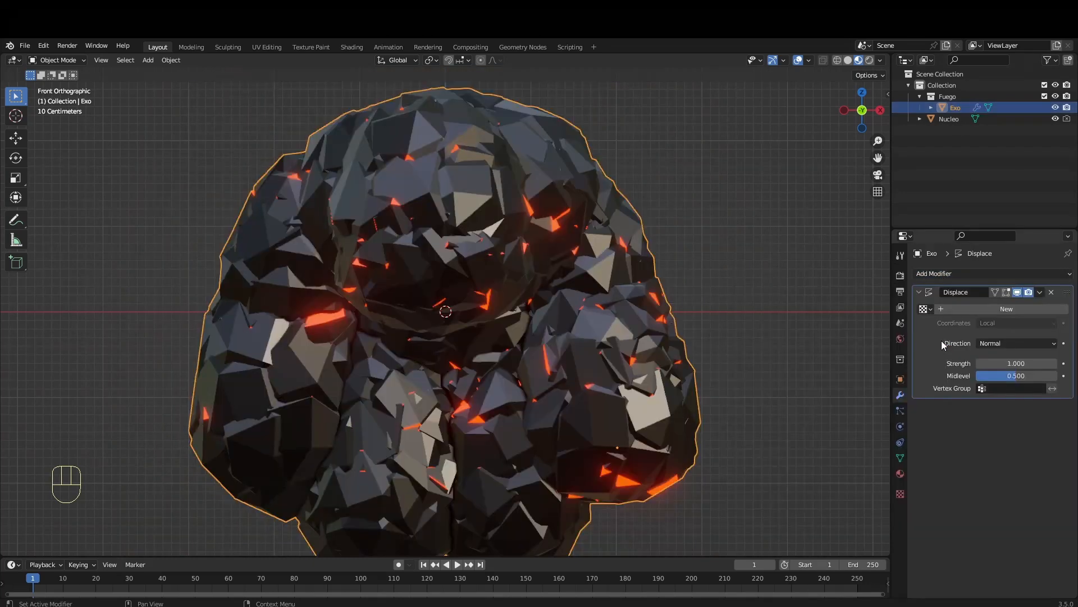
{"action": "left_click", "coordinate": [981, 362]}
{"action": "left_click", "coordinate": [981, 363]}
{"action": "left_click", "coordinate": [982, 364]}
{"action": "left_click", "coordinate": [982, 364]}
{"action": "left_click", "coordinate": [982, 364]}
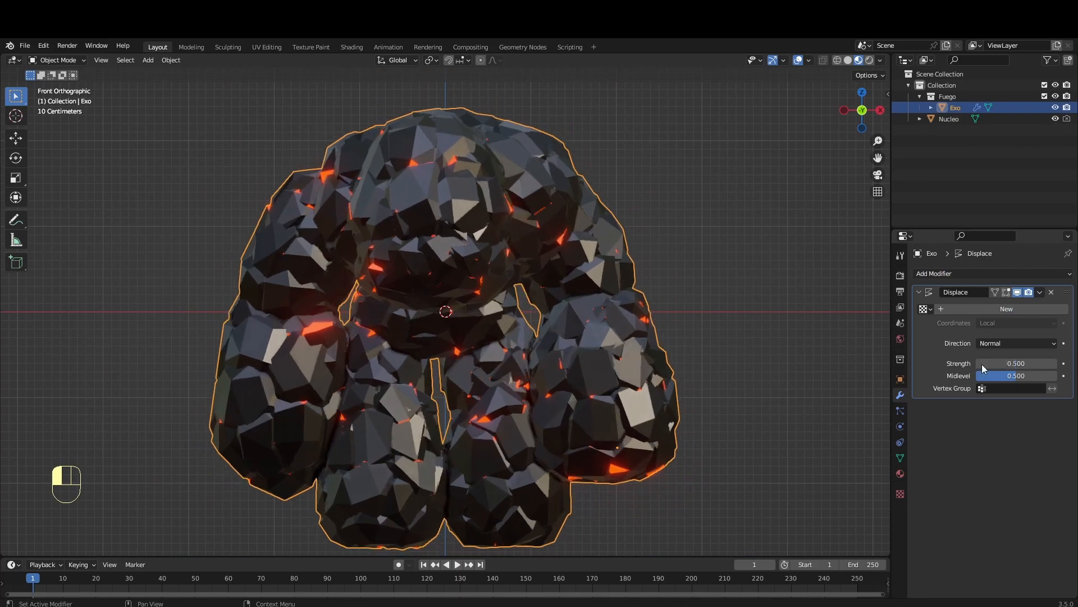
{"action": "left_click", "coordinate": [982, 364]}
{"action": "left_click", "coordinate": [982, 364]}
{"action": "left_click", "coordinate": [982, 364]}
{"action": "left_click", "coordinate": [981, 364]}
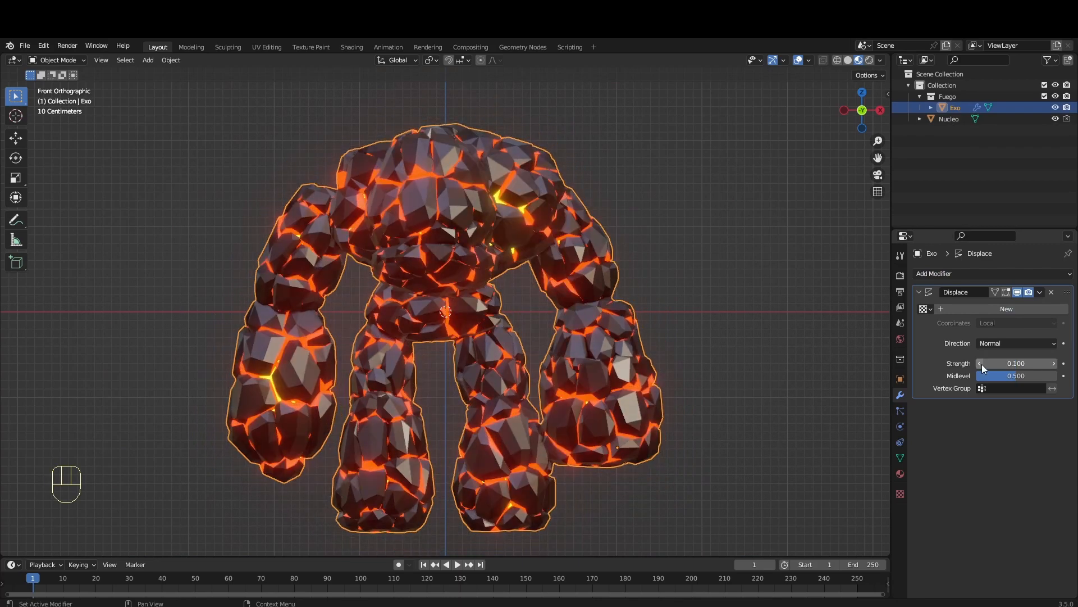
{"action": "left_click", "coordinate": [982, 364]}
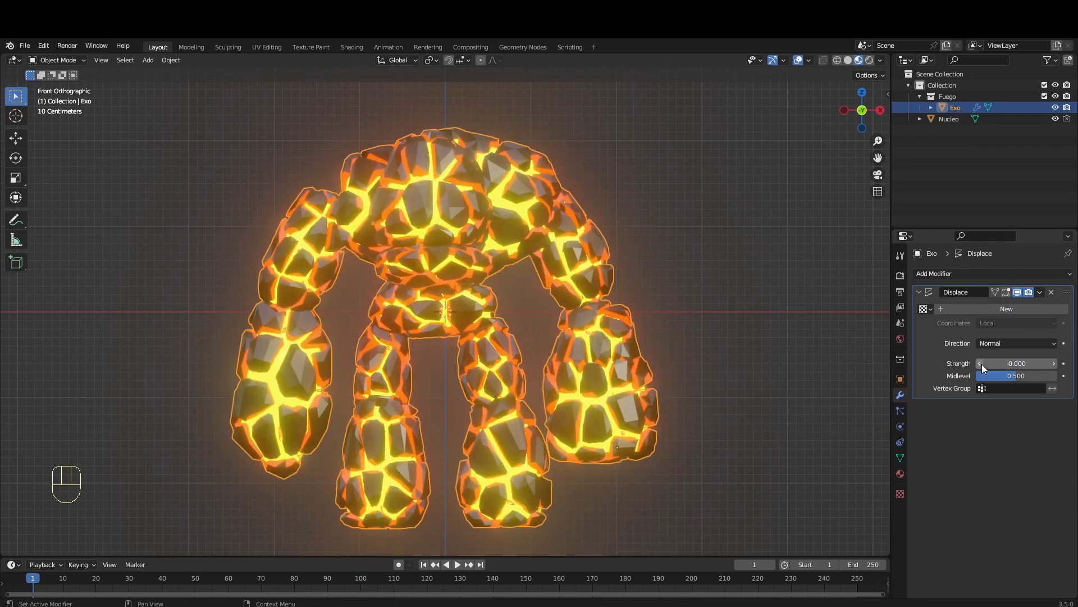
{"action": "left_click", "coordinate": [1054, 365]}
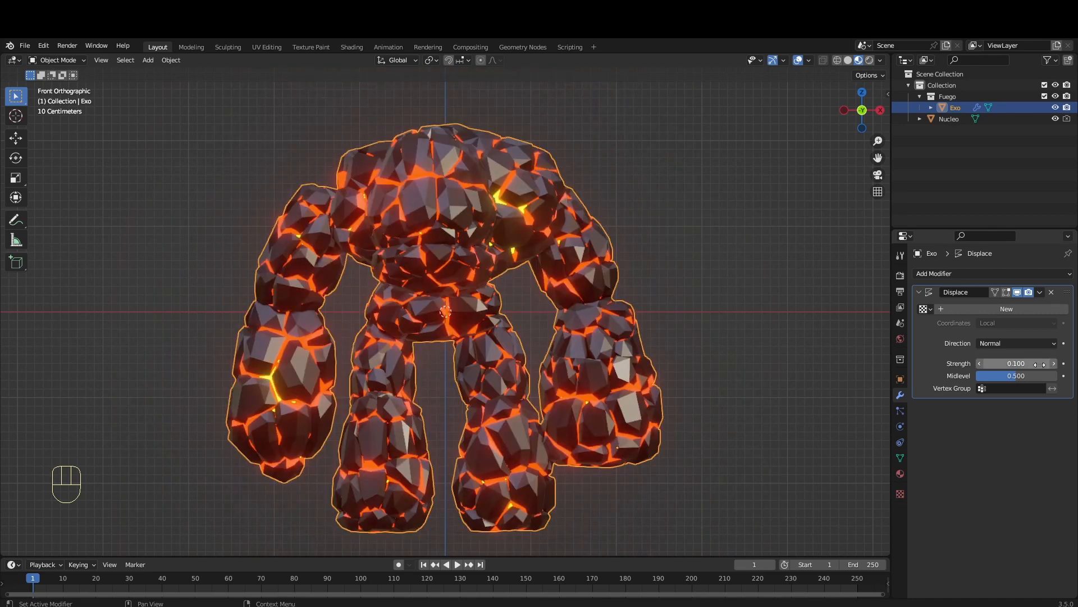
Step: Set the strength of Exo's Displace modifier to 0.05 and check the crack widths around the golem
{"action": "left_click", "coordinate": [1040, 365]}
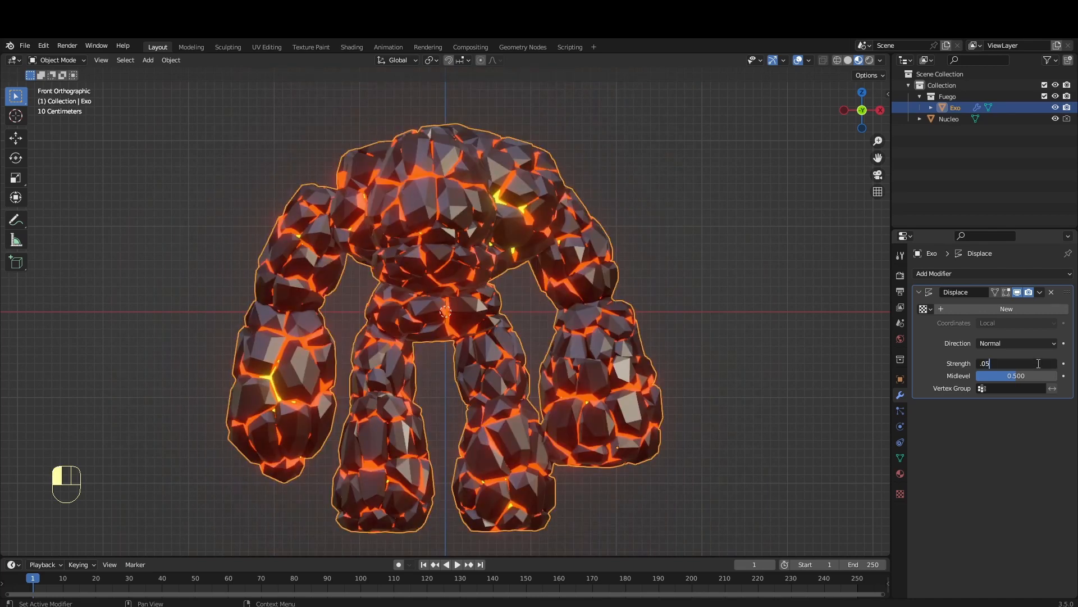
{"action": "type", "text": ".05"}
{"action": "key", "text": "Return"}
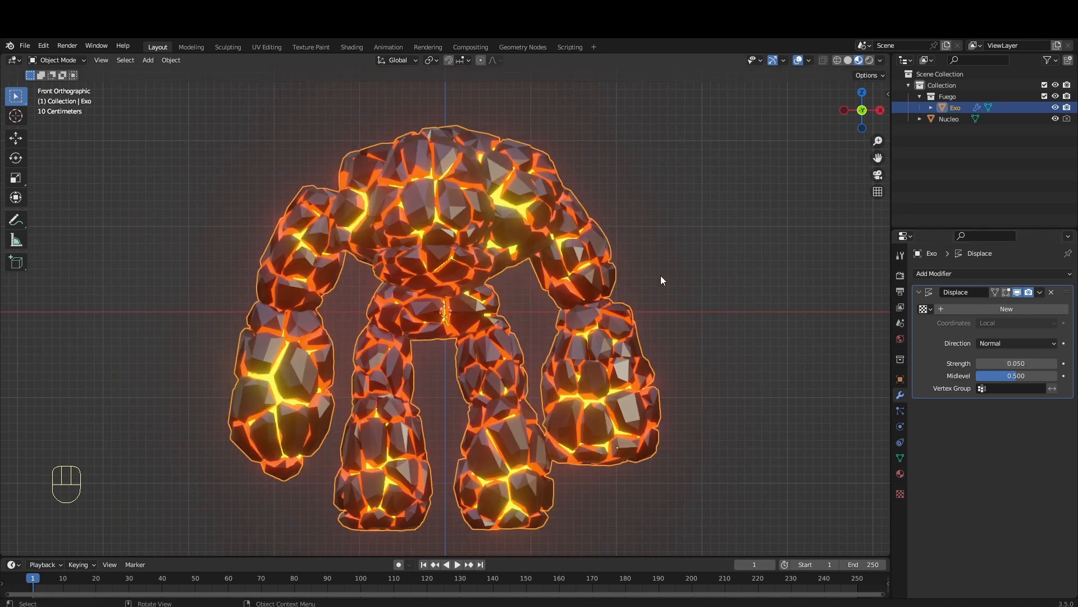
{"action": "scroll", "coordinate": [660, 275], "scroll_direction": "up", "scroll_amount": 3}
{"action": "middle_click_drag", "start_coordinate": [708, 244], "coordinate": [684, 301]}
{"action": "key", "text": "KP_1"}
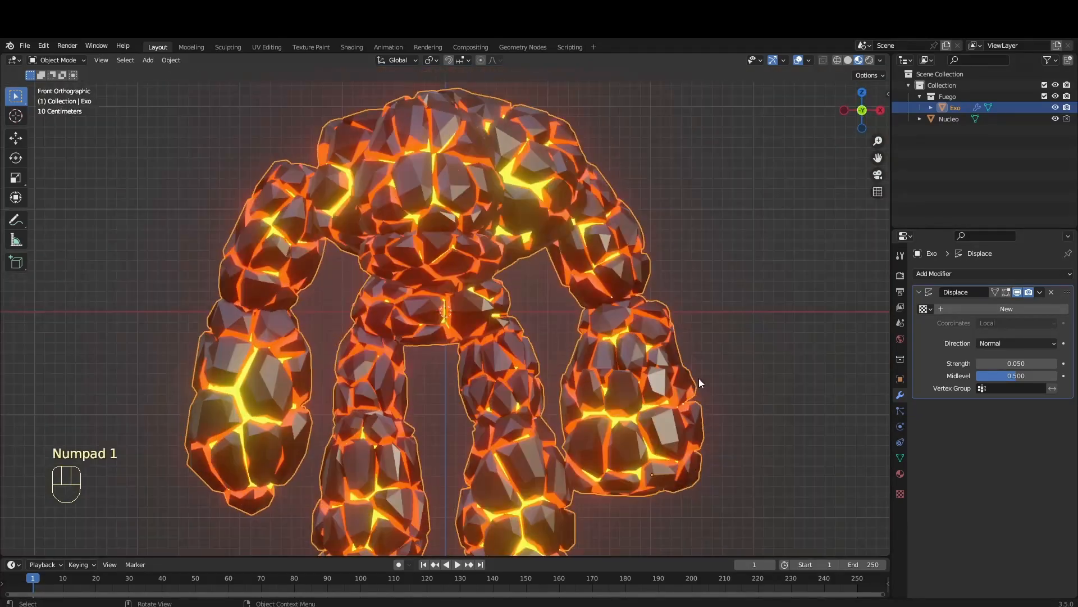
Step: Paste the copied Golem_Fuego object into the lava landscape scene
{"action": "middle_click_drag", "start_coordinate": [699, 378], "coordinate": [294, 384]}
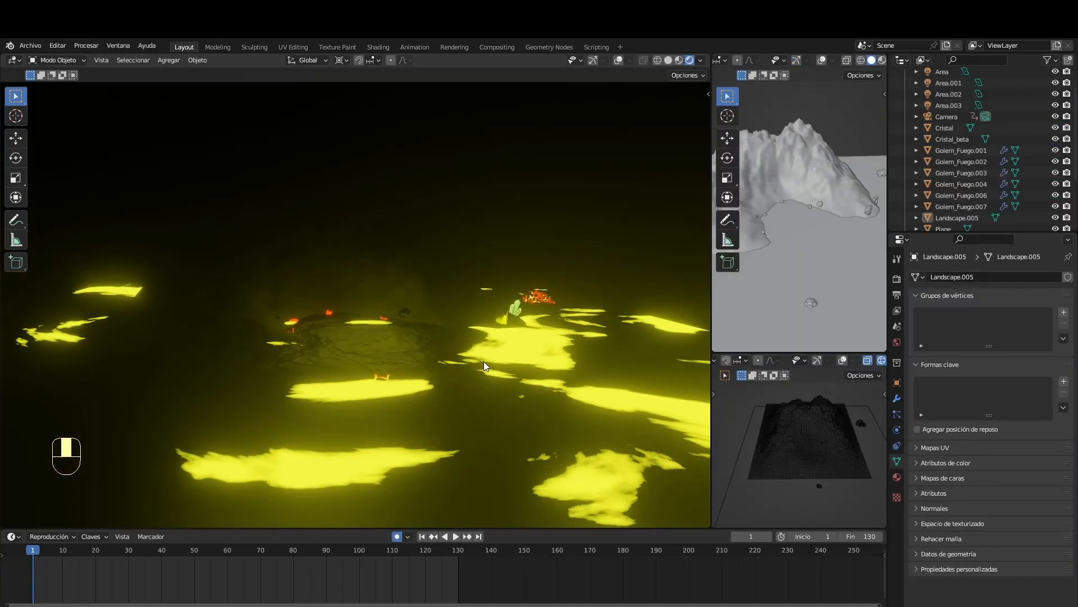
{"action": "key", "text": "ctrl+v"}
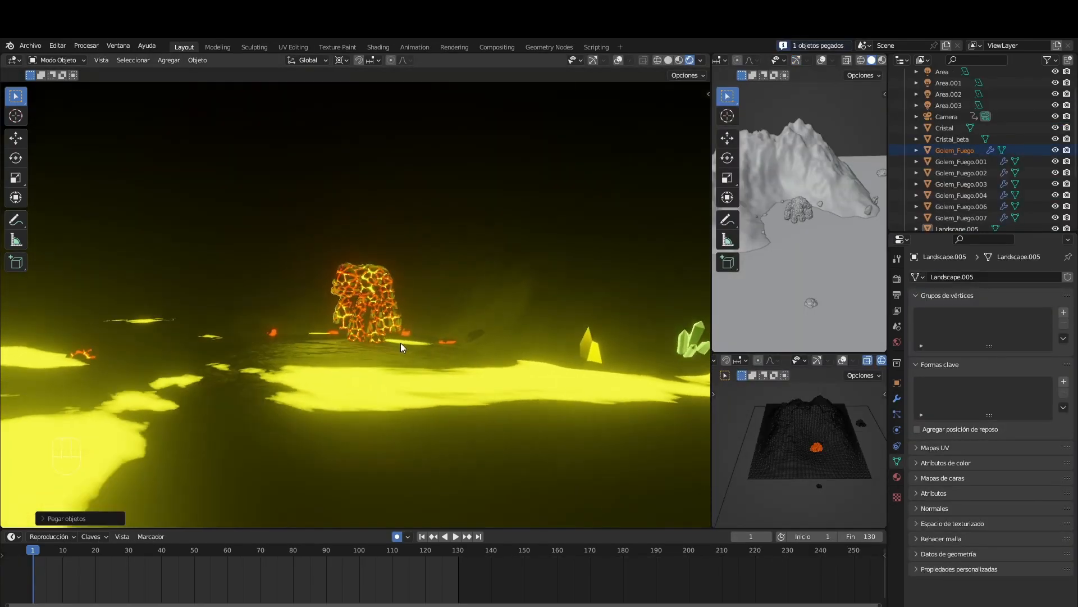